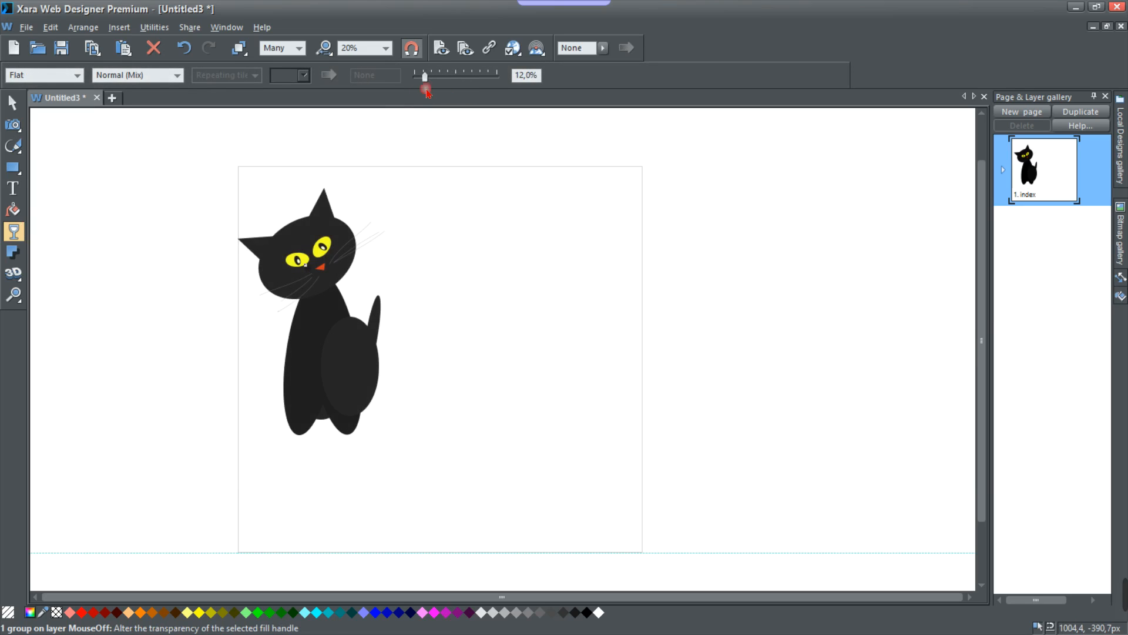
Step: Undo the last transparency change on the finished cat and deselect it
click(13, 103)
key(ctrl+z)
click(374, 357)
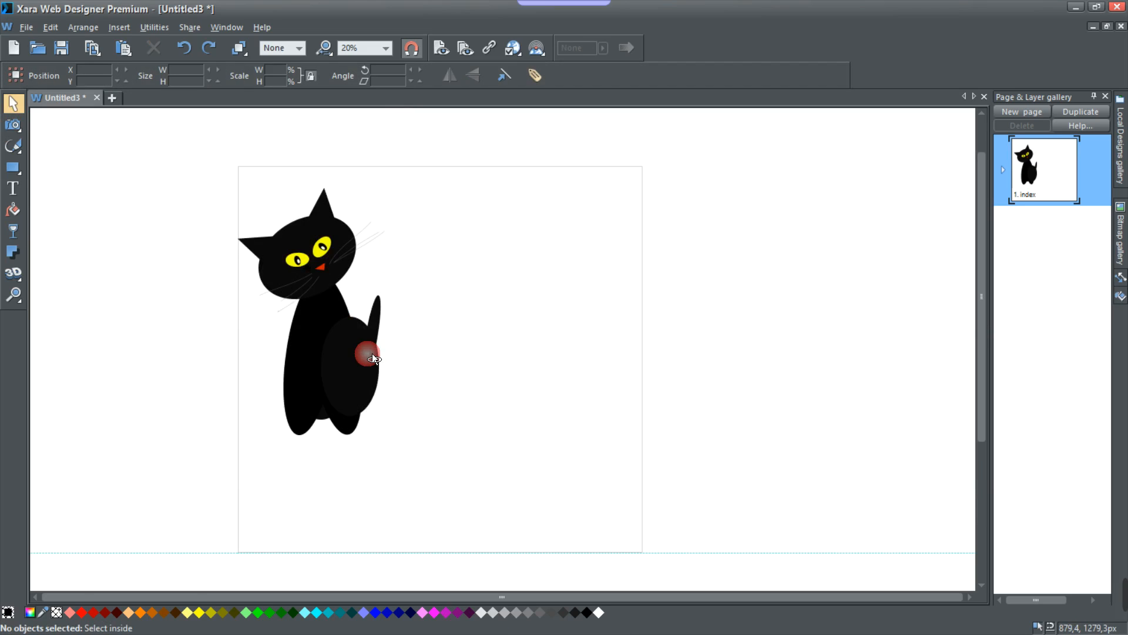
Step: Draw a black rectangle about 635 by 350 px beside the cat and round its corners as far as possible
click(13, 168)
drag(508, 254, 600, 304)
click(148, 75)
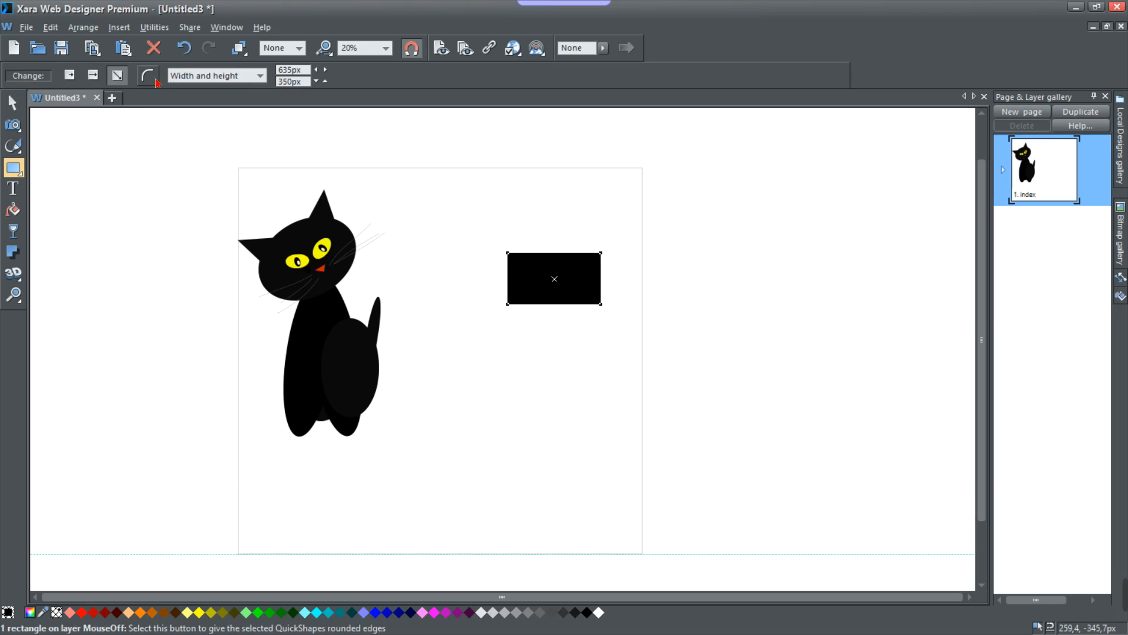
scroll(651, 295, up, 1)
scroll(525, 253, down, 1)
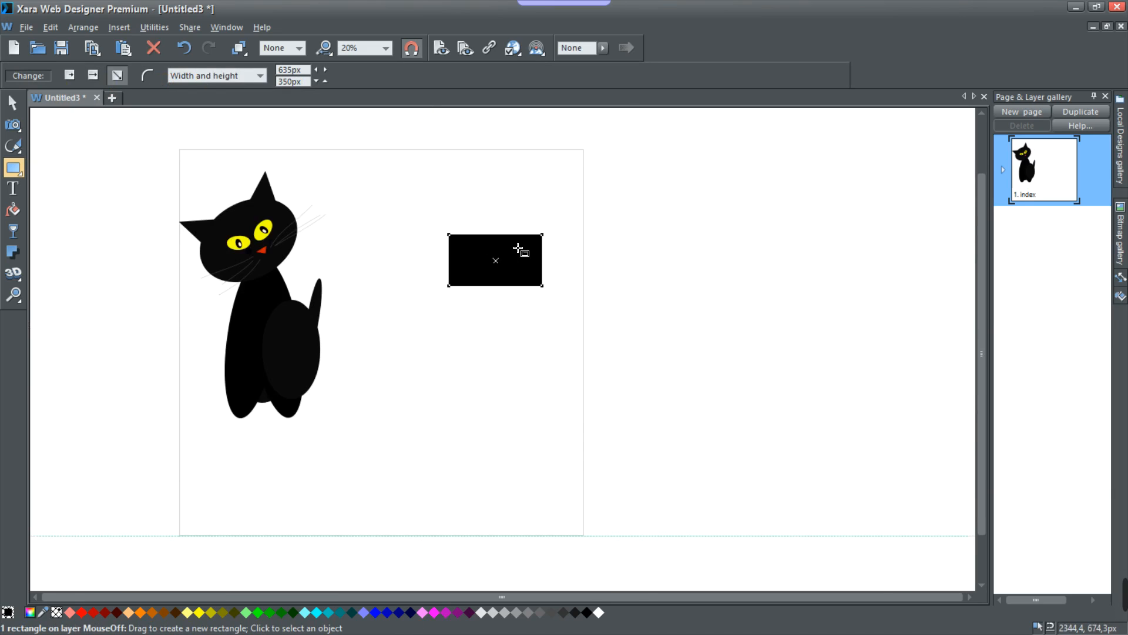
click(140, 75)
scroll(494, 244, up, 1)
drag(436, 233, 572, 250)
Step: Stretch the rounded shape to about 512 px high, widen it slightly and refine its corner rounding into an oval head
click(14, 103)
drag(499, 330, 502, 353)
drag(512, 282, 445, 231)
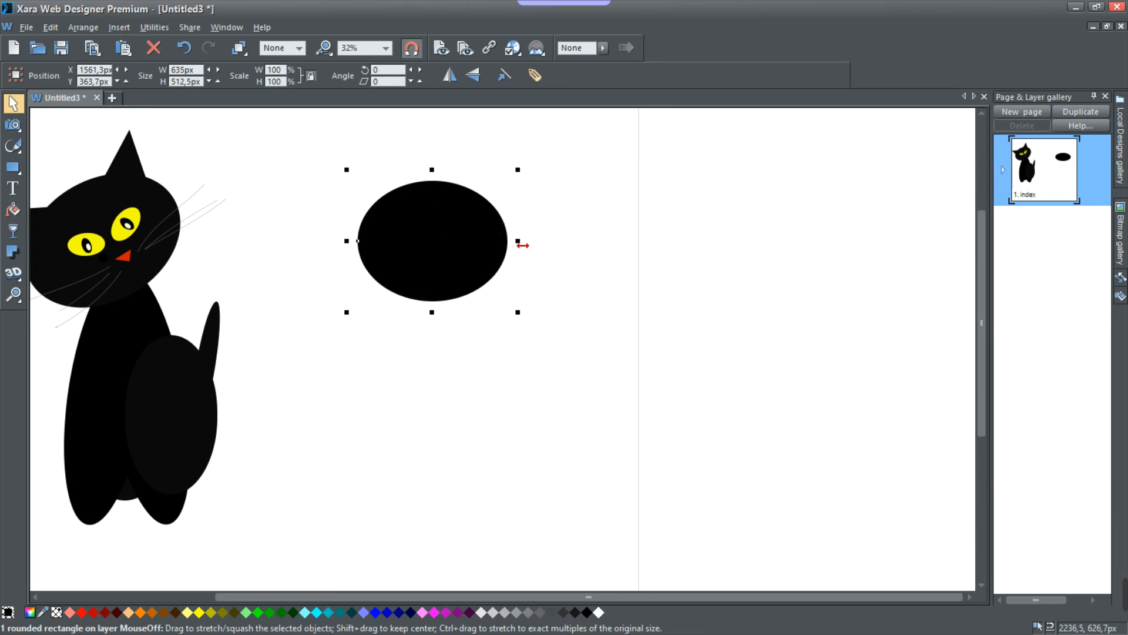
drag(520, 243, 546, 242)
double_click(497, 239)
drag(434, 183, 457, 187)
Step: Rotate the oval head to about 26° and enlarge it slightly
click(14, 104)
drag(544, 169, 509, 138)
click(557, 163)
scroll(550, 211, down, 1)
click(508, 239)
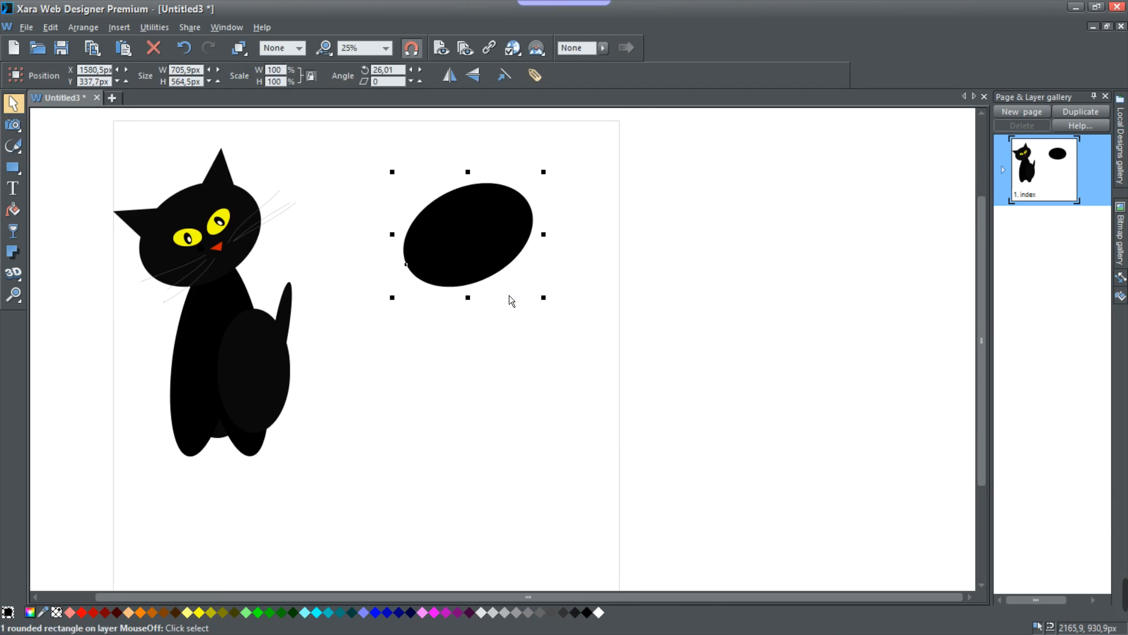
drag(546, 305, 550, 309)
click(520, 241)
ctrl+click(472, 232)
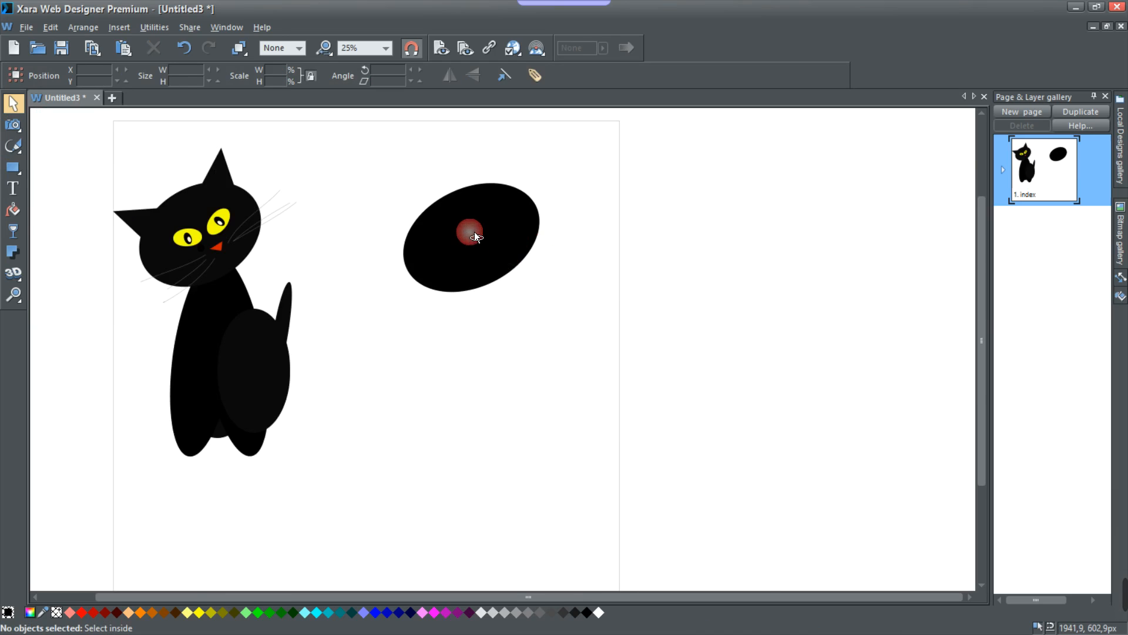
scroll(474, 238, up, 3)
scroll(476, 245, down, 2)
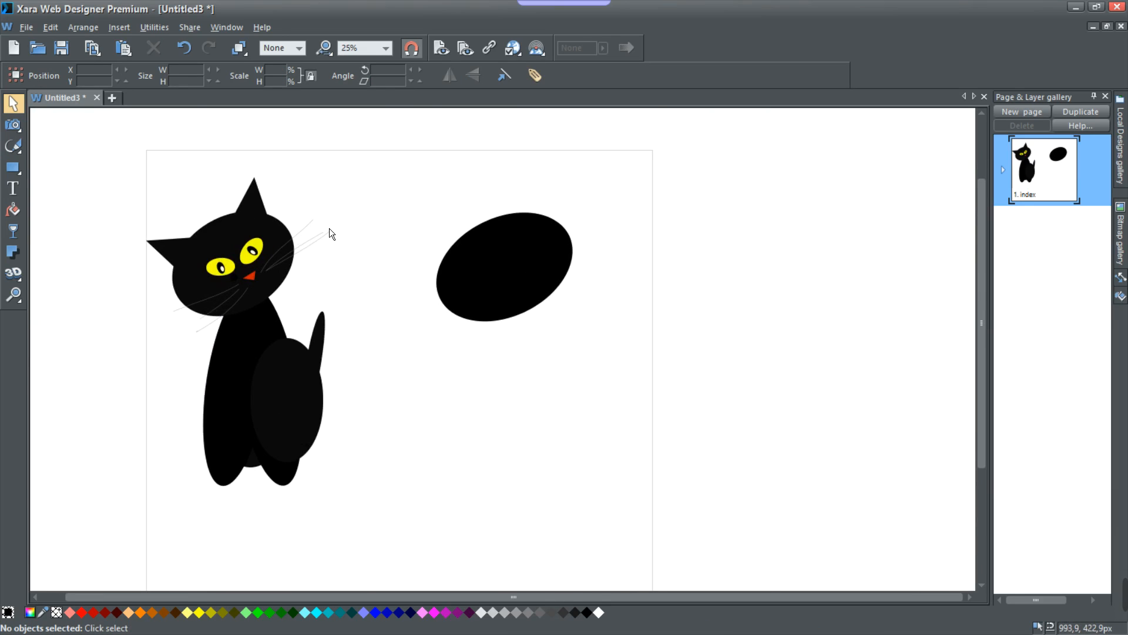
click(13, 168)
drag(485, 169, 515, 213)
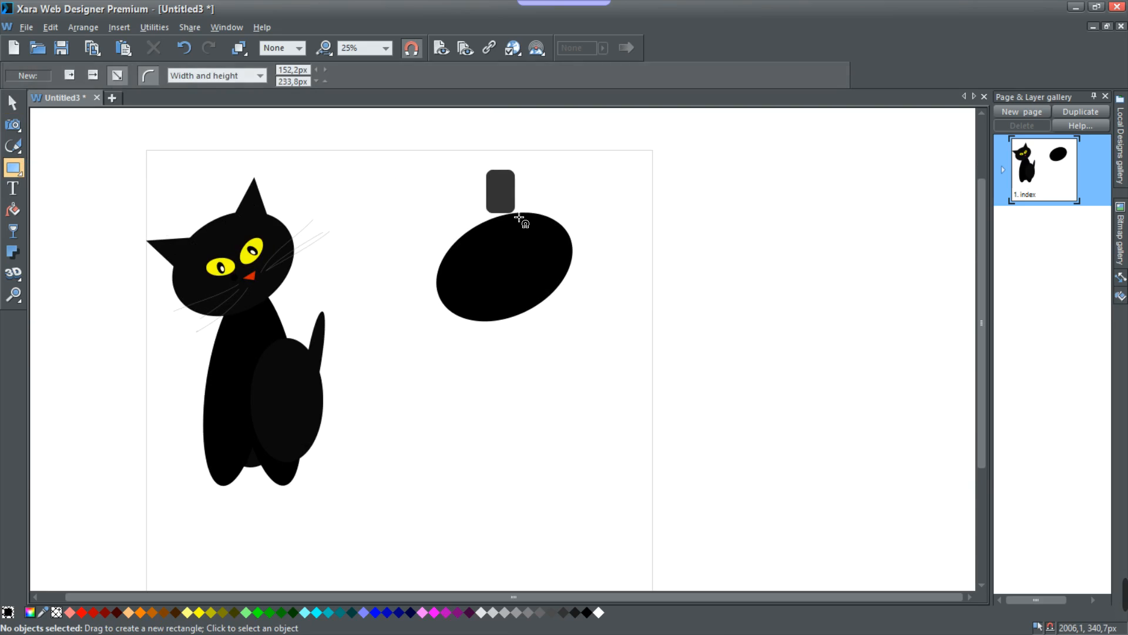
key(ctrl+z)
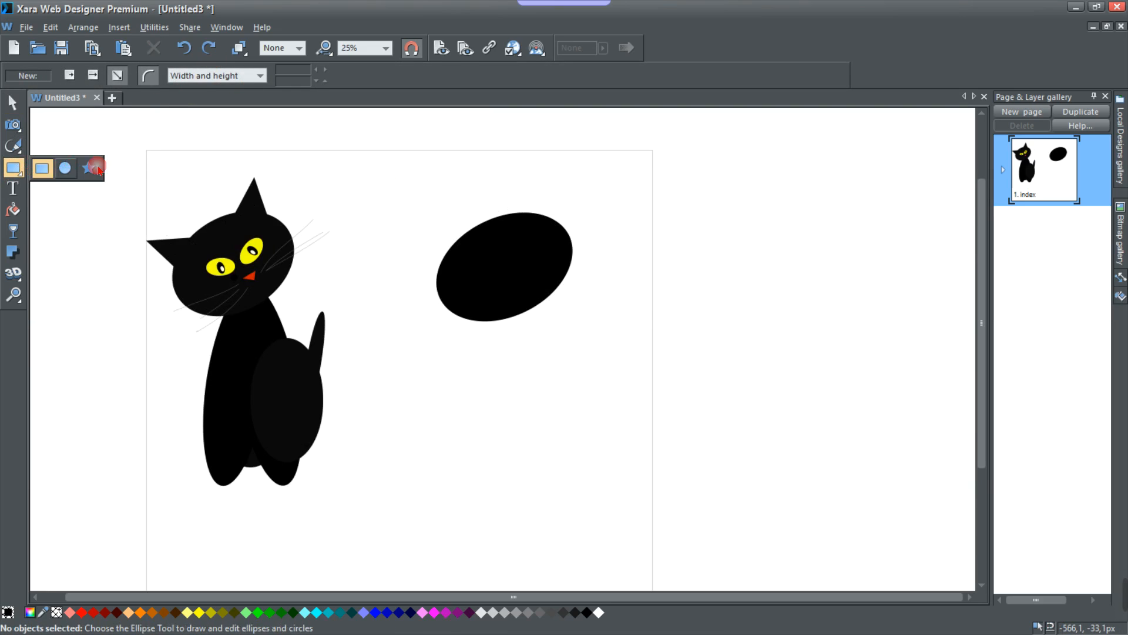
Step: Draw a black triangular ear with the QuickShape tool and fit it on the head's upper right at about 60°
click(97, 169)
drag(382, 174, 530, 214)
click(13, 103)
click(533, 215)
click(529, 210)
drag(559, 178, 401, 206)
click(562, 191)
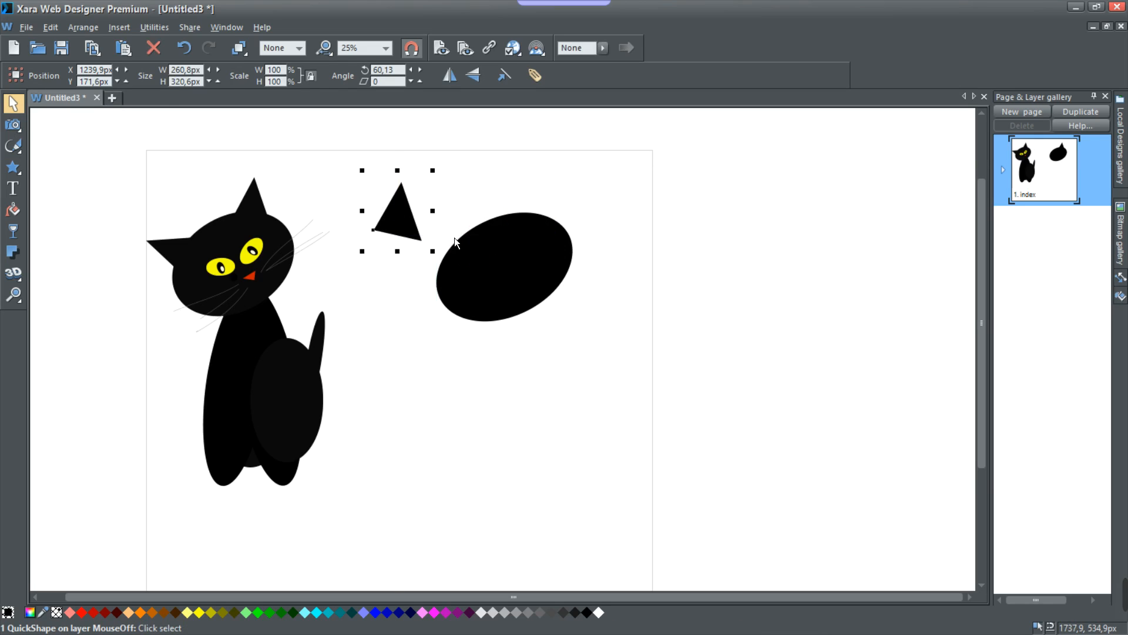
key(ctrl+z)
Step: Copy the ear to the head's left side, rotate the copy to about 115° and fine-tune both ears' placement
drag(525, 211, 460, 198)
click(439, 237)
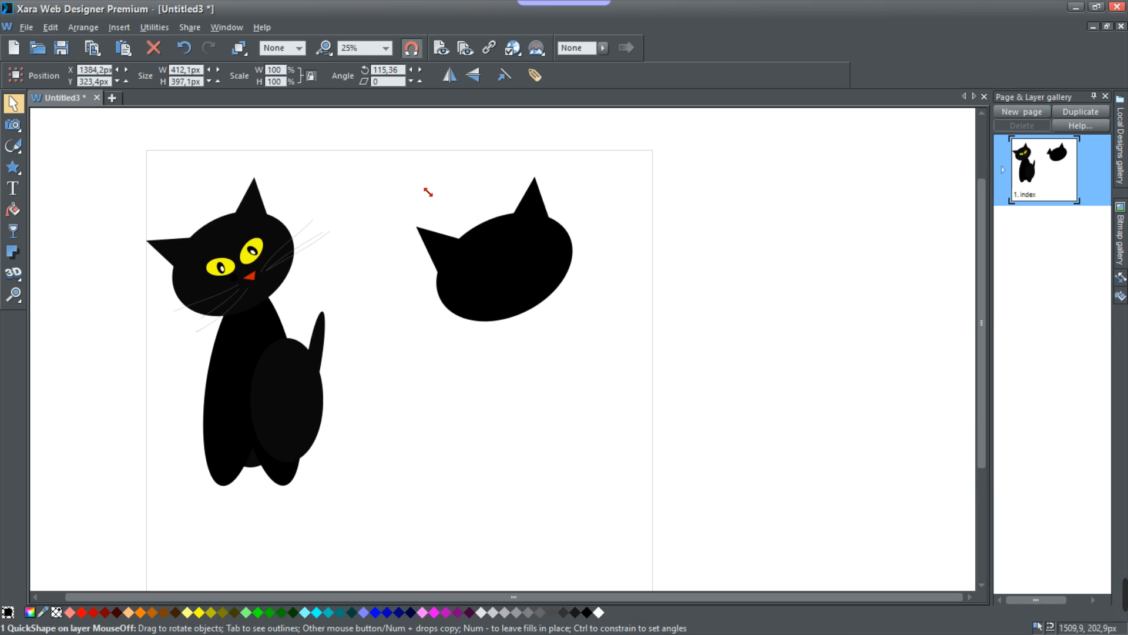
click(533, 213)
click(536, 211)
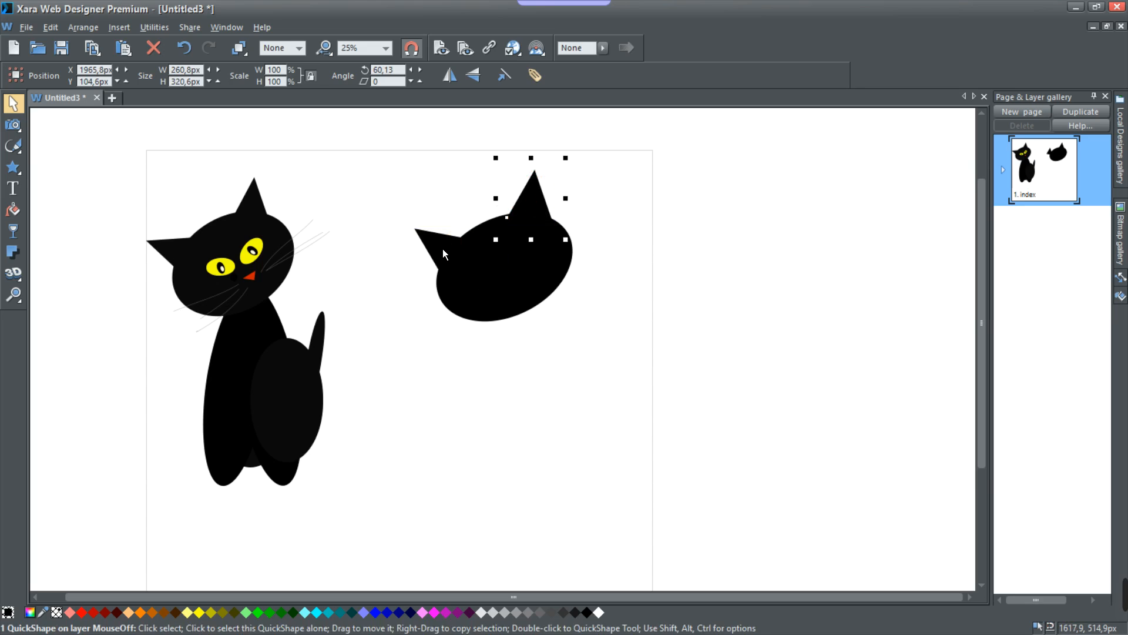
click(447, 261)
click(445, 260)
key(Escape)
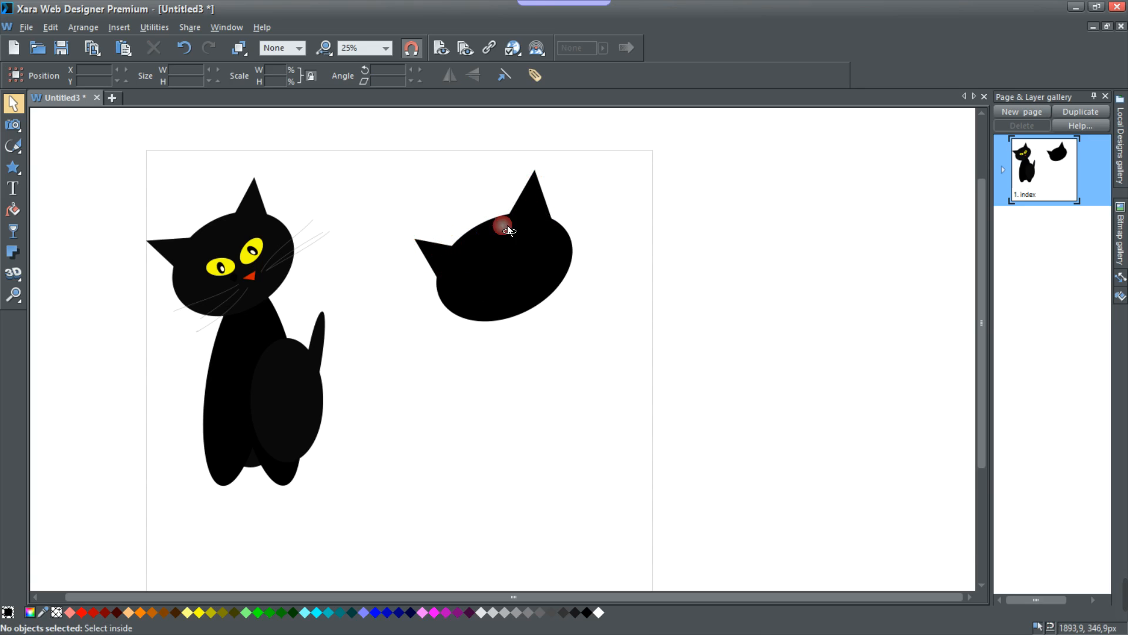
Step: Select the head together with both ears and move them slightly upward on the page
scroll(505, 256, down, 1)
drag(642, 366, 642, 368)
drag(510, 279, 501, 250)
click(643, 278)
Step: Draw a circle about 233 px wide below the head, reshape it into an ellipse and place it as the left eye
mouse_move(22, 165)
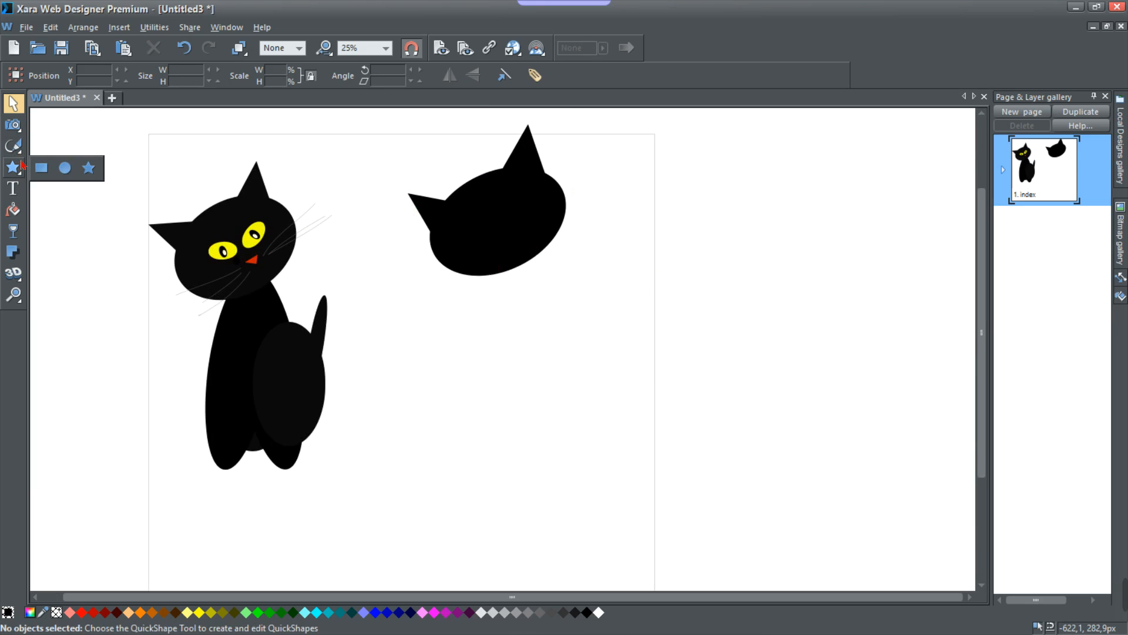
click(65, 169)
drag(450, 300, 471, 321)
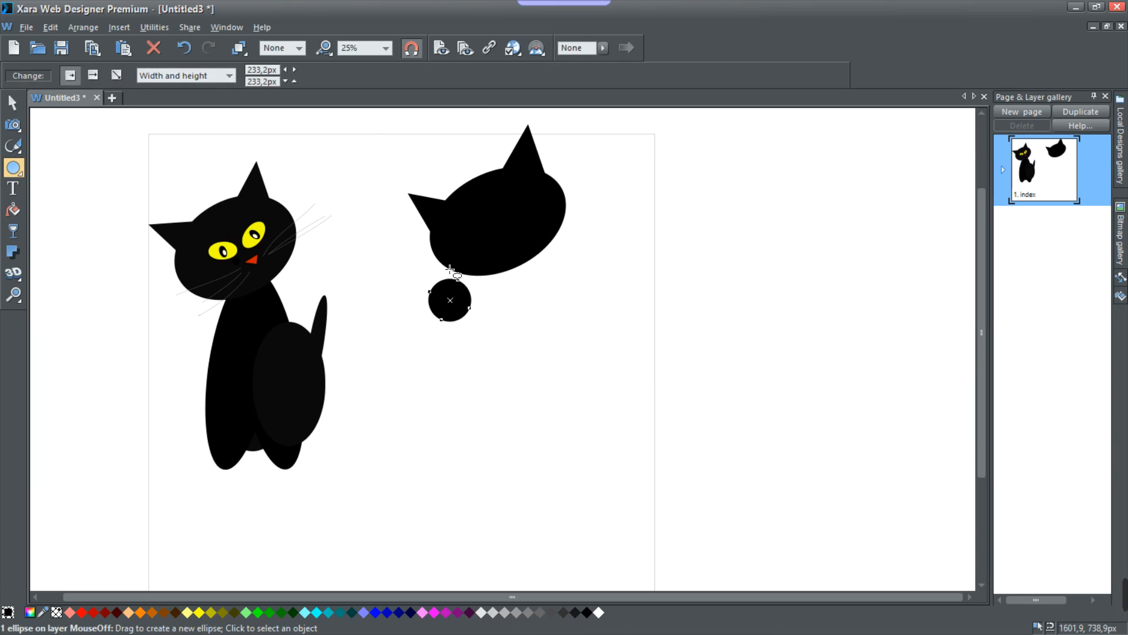
click(13, 102)
scroll(478, 264, up, 1)
drag(440, 270, 471, 238)
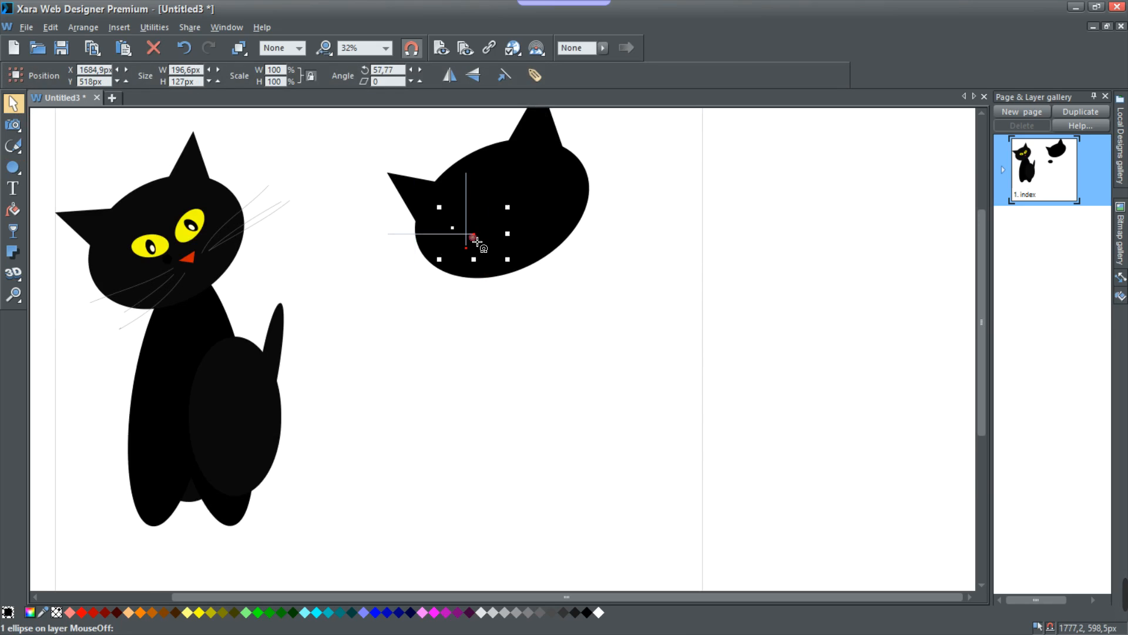
Step: Fill the left eye ellipse with a golden yellow hue
click(30, 612)
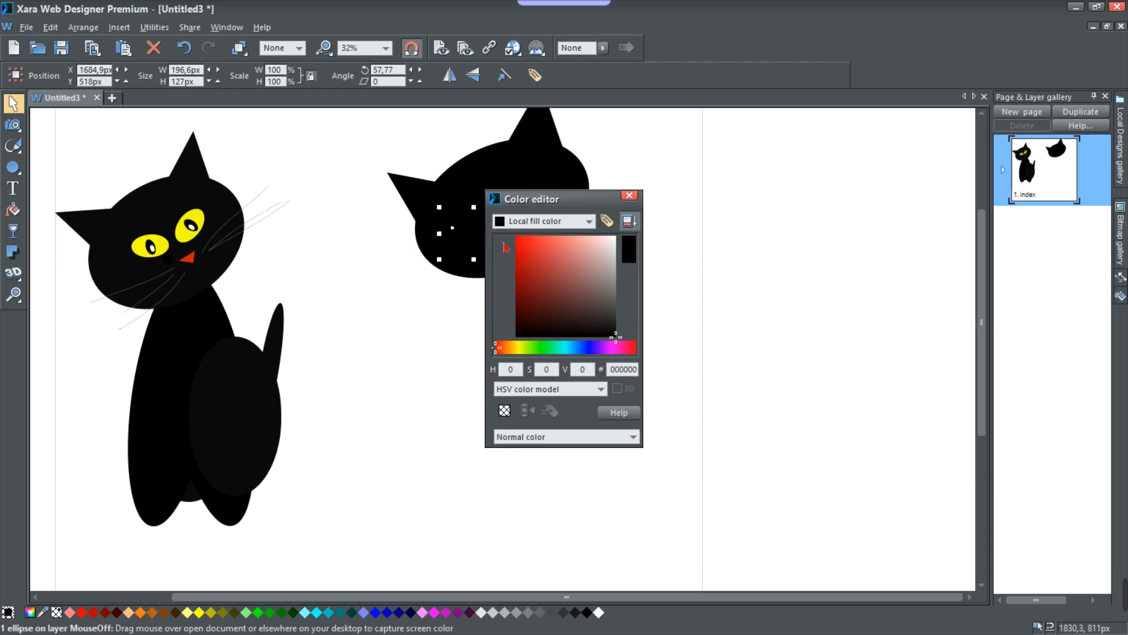
click(515, 347)
click(627, 196)
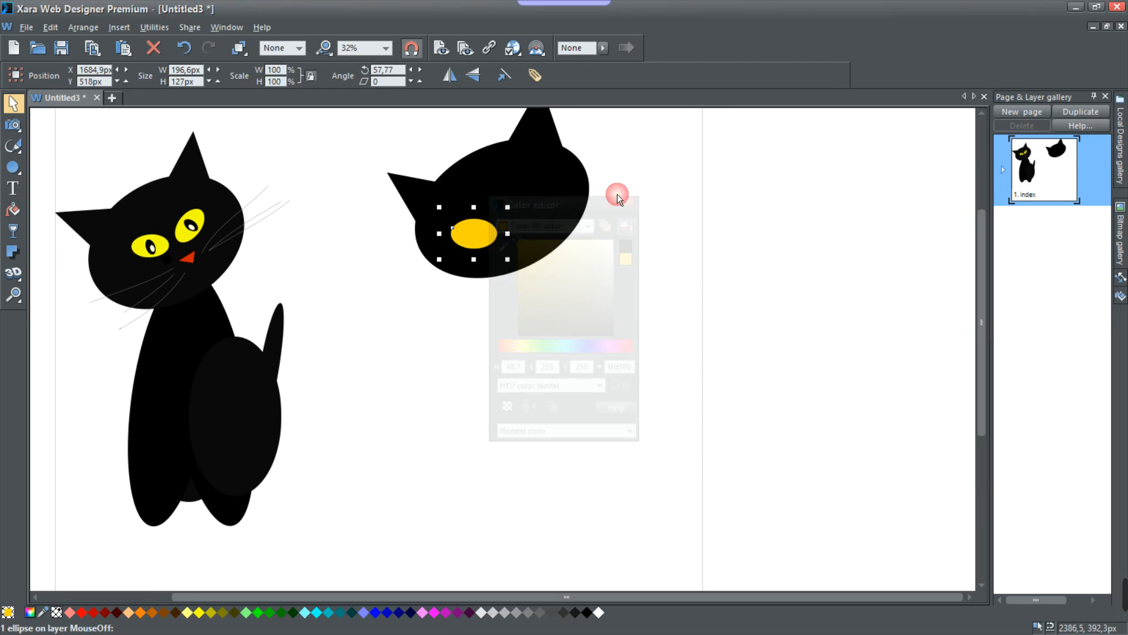
Step: Shrink the left eye to about 141 by 96 px, move it up on the face and tilt it to about 71°
drag(485, 225, 495, 202)
drag(479, 219, 505, 185)
click(489, 212)
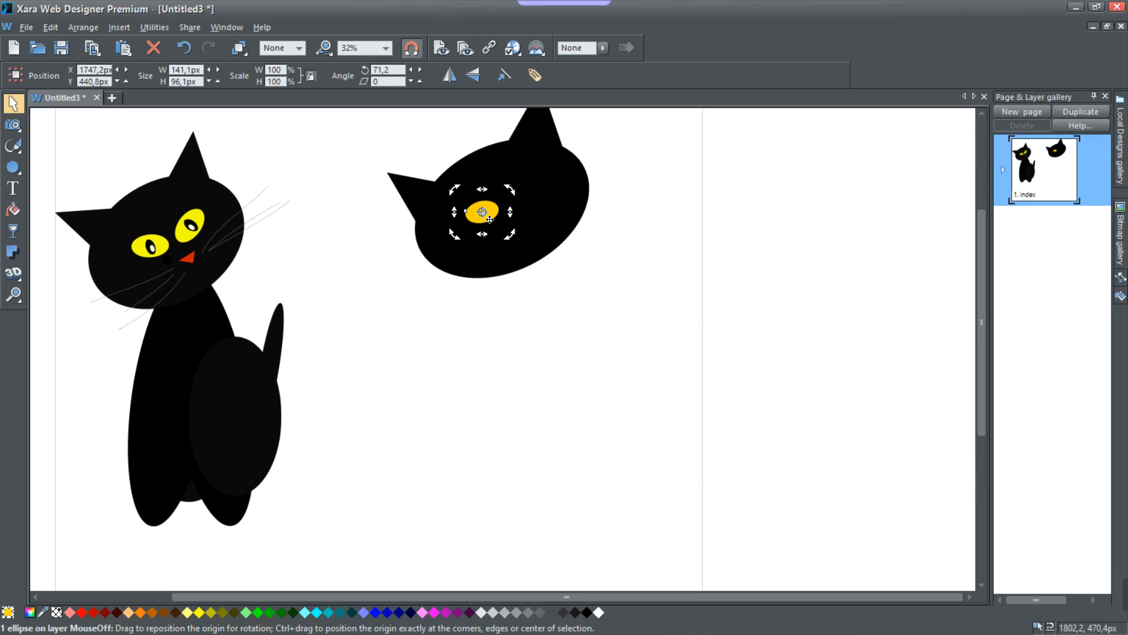
ctrl+click(495, 211)
Step: Place a copy of the eye on the right side of the face and flip it horizontally and vertically
scroll(485, 210, up, 1)
click(463, 218)
drag(442, 212, 542, 191)
scroll(445, 224, down, 1)
click(710, 249)
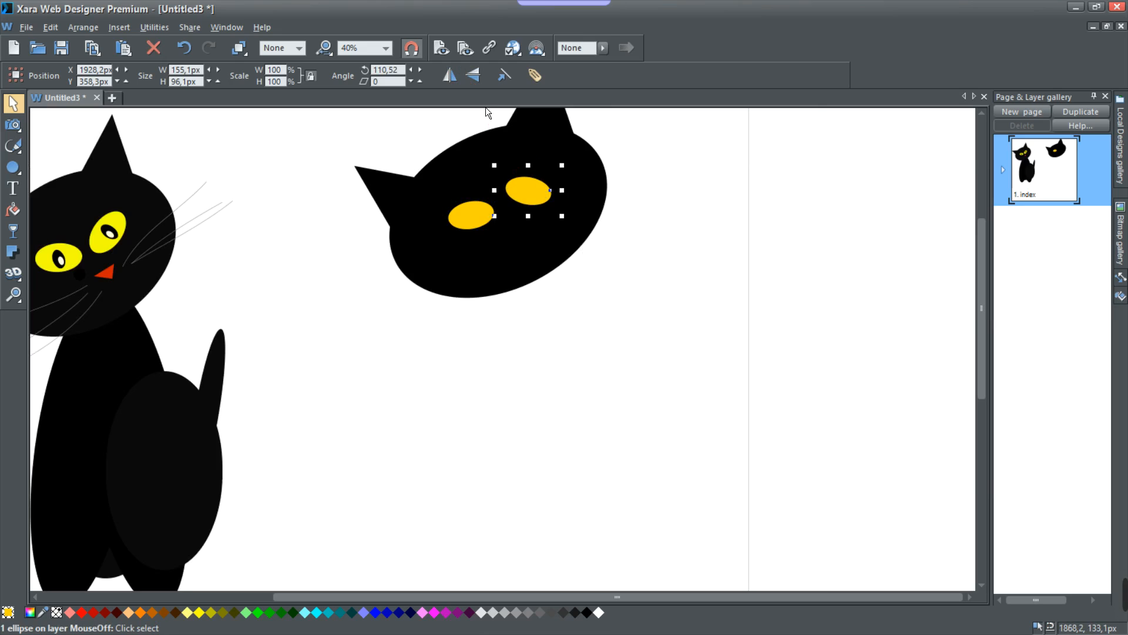
click(535, 173)
click(533, 179)
click(474, 68)
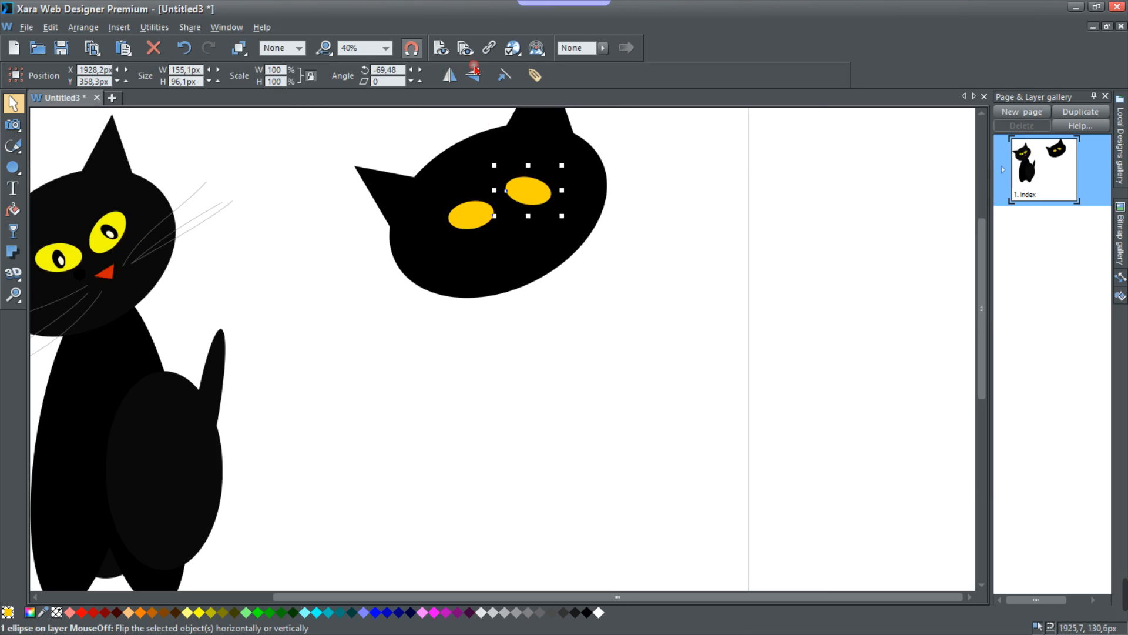
Step: Rotate the right eye so it slants upward to the right, and adjust the spacing between both eyes
click(549, 169)
drag(565, 166, 551, 139)
drag(552, 197, 533, 196)
drag(472, 217, 474, 219)
drag(527, 192, 523, 192)
click(659, 210)
scroll(546, 264, down, 3)
scroll(546, 262, up, 1)
scroll(537, 249, up, 1)
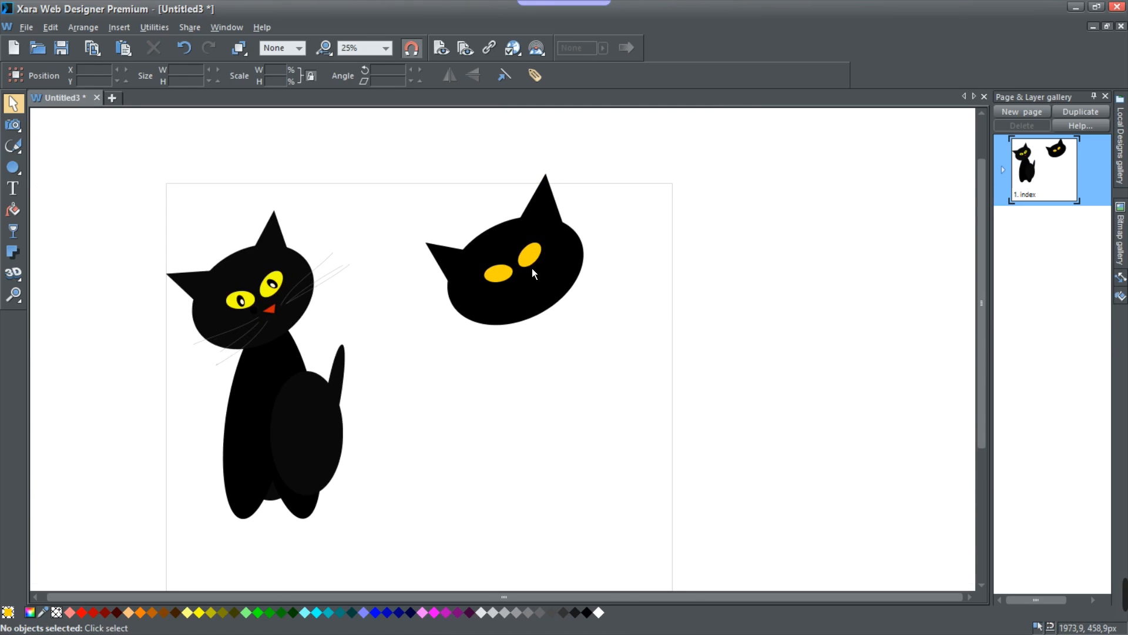
Step: Recolour both eyes together to light yellow, hex fff753
shift+click(499, 273)
shift+click(532, 257)
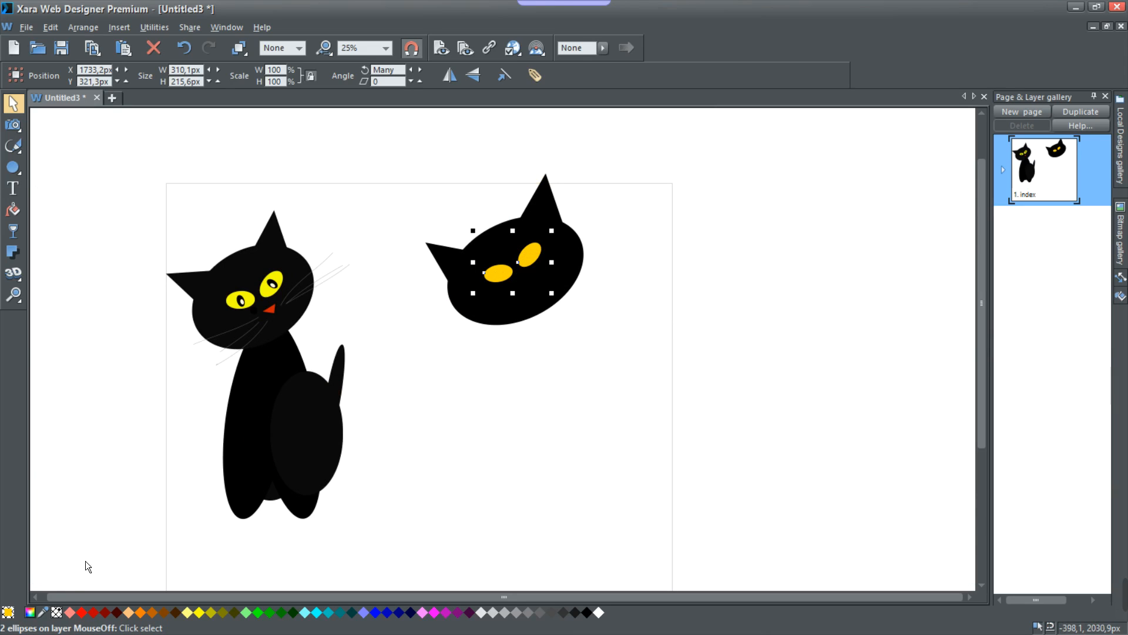
click(30, 612)
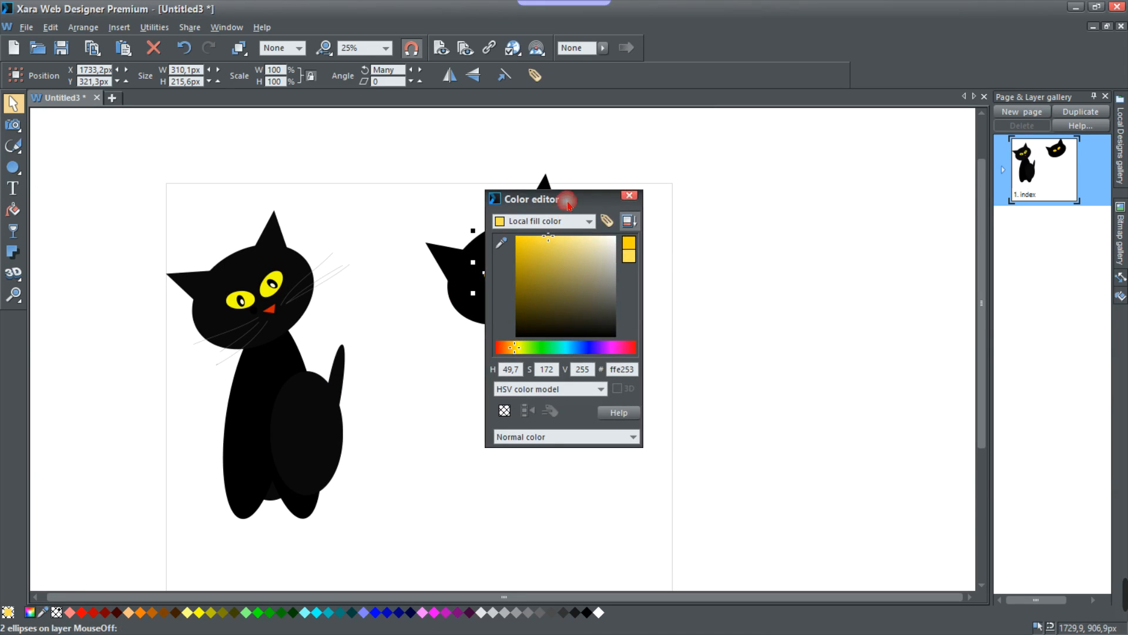
drag(569, 204, 710, 189)
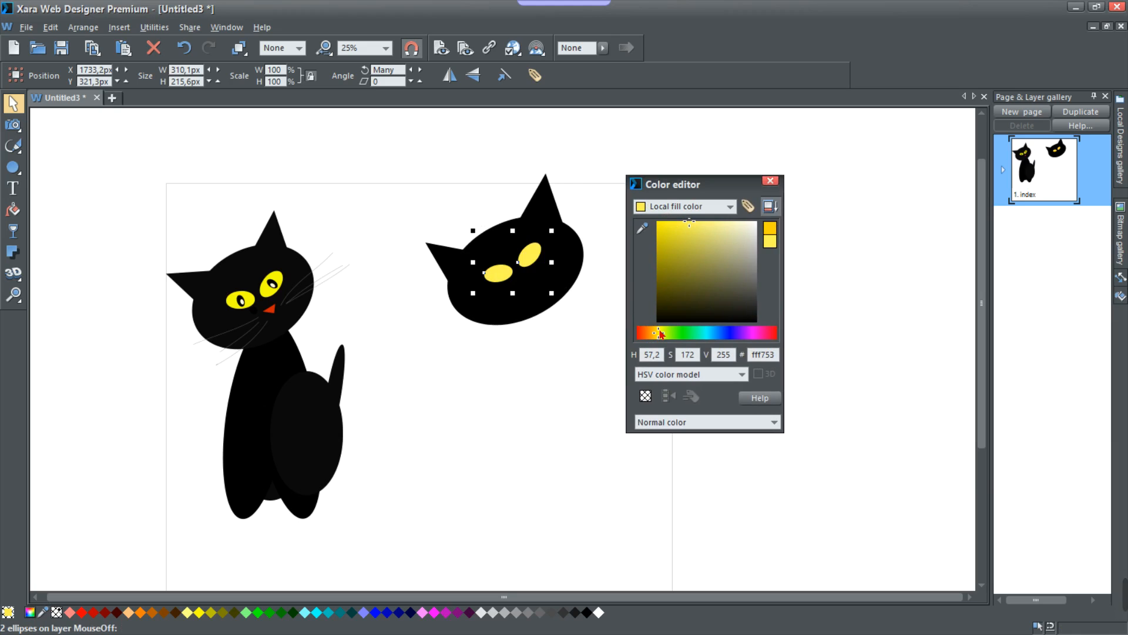
click(770, 181)
click(668, 195)
Step: Draw a circular pupil about 86 px wide over the left eye and fill it near-black, hex 060606
scroll(546, 237, up, 1)
scroll(492, 257, down, 1)
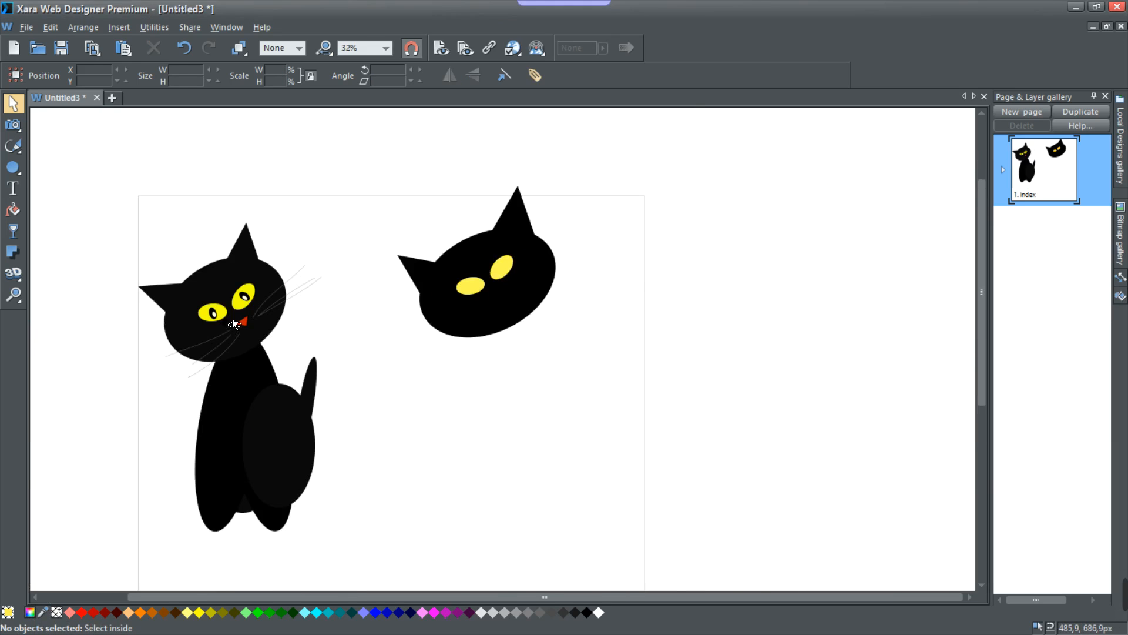
scroll(231, 318, up, 1)
click(13, 168)
scroll(637, 283, down, 1)
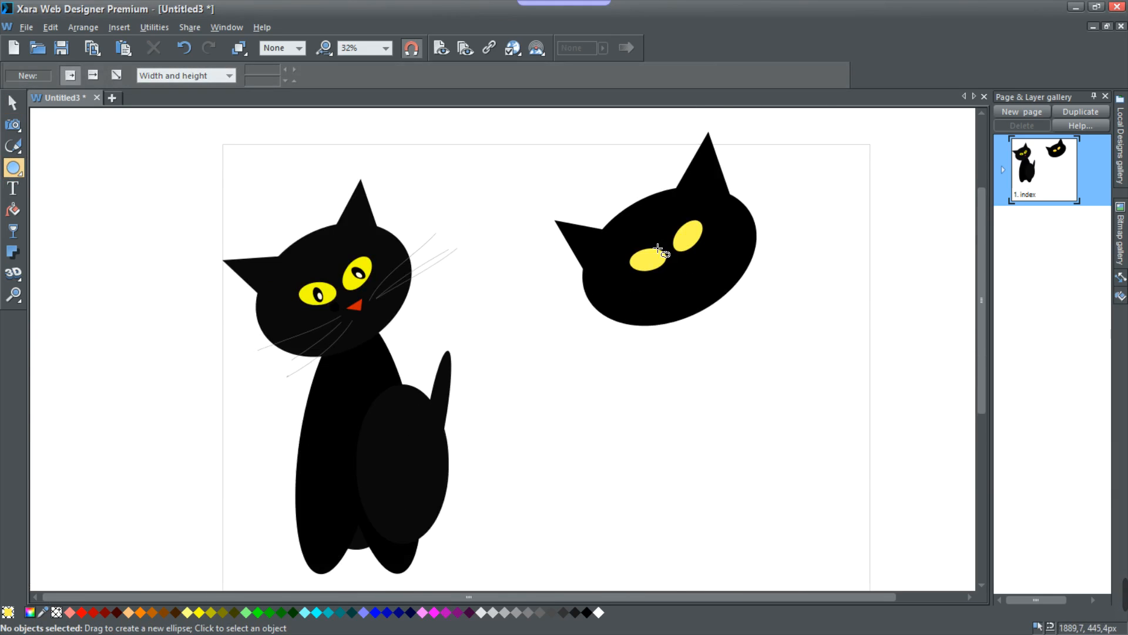
scroll(637, 283, up, 2)
click(636, 312)
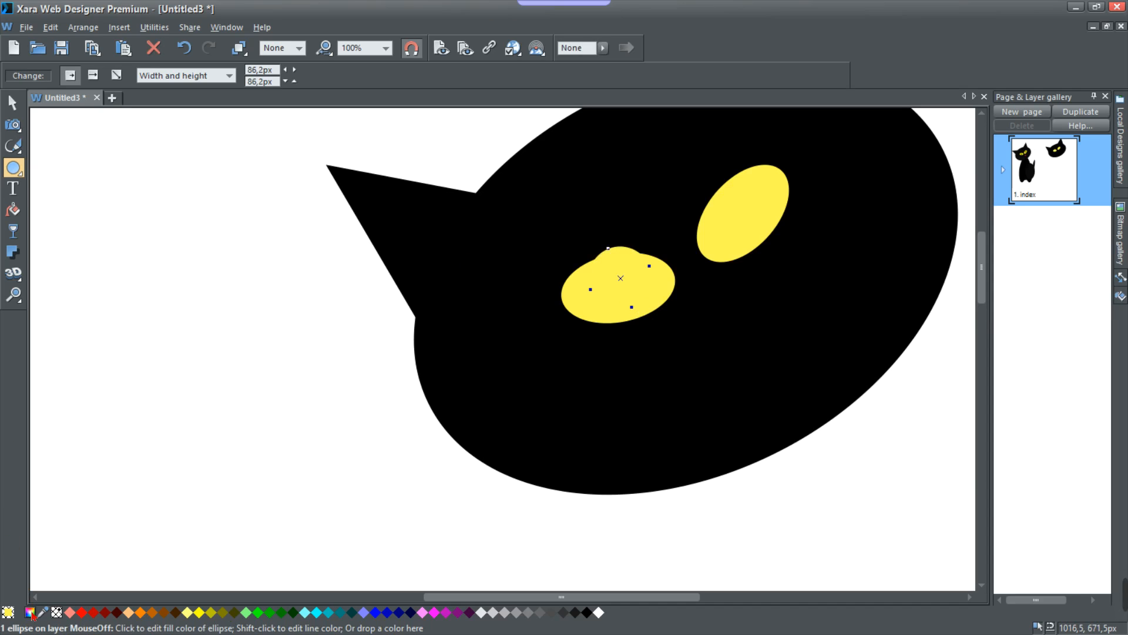
click(29, 612)
click(755, 319)
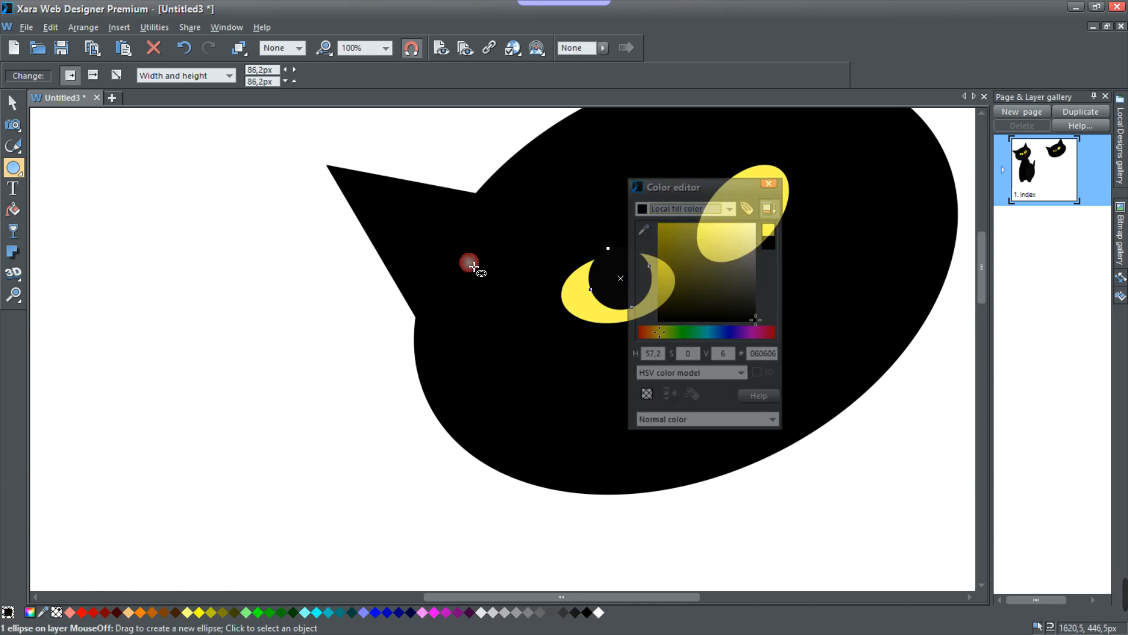
Step: Narrow the pupil to about 52 px wide and fit it inside the right part of the left eye
scroll(473, 267, down, 1)
click(13, 103)
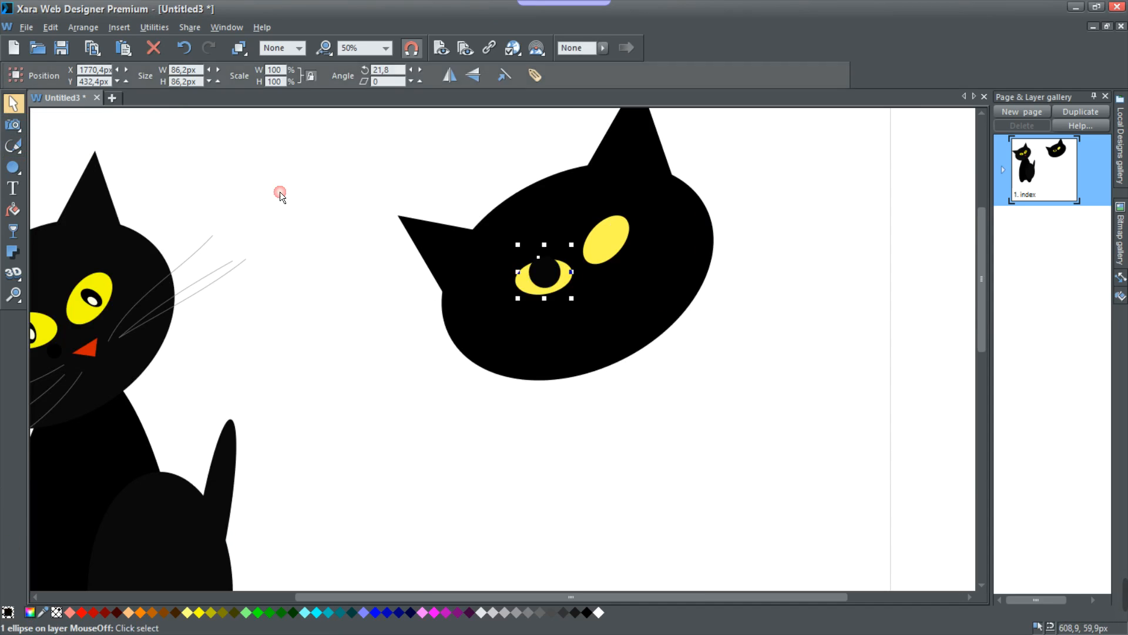
scroll(444, 269, up, 1)
drag(604, 272, 576, 278)
scroll(622, 295, down, 3)
scroll(667, 315, up, 2)
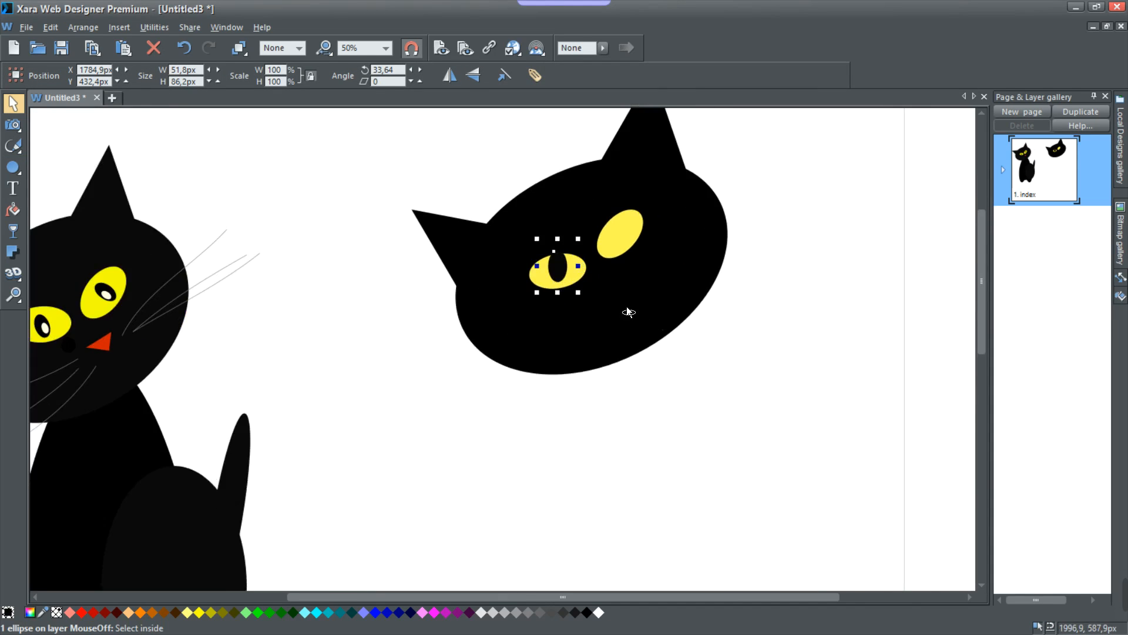
scroll(632, 313, up, 2)
click(517, 242)
drag(517, 242, 525, 247)
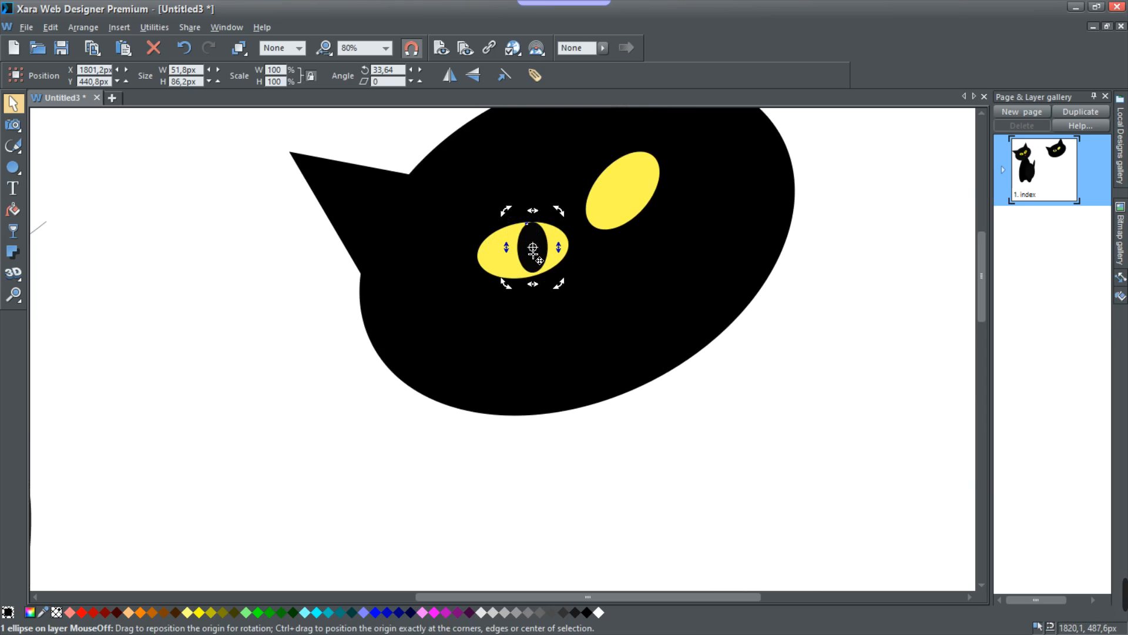
Step: Tilt the left pupil slightly and place a copy of it inside the right eye
drag(558, 212, 631, 202)
click(538, 253)
click(740, 257)
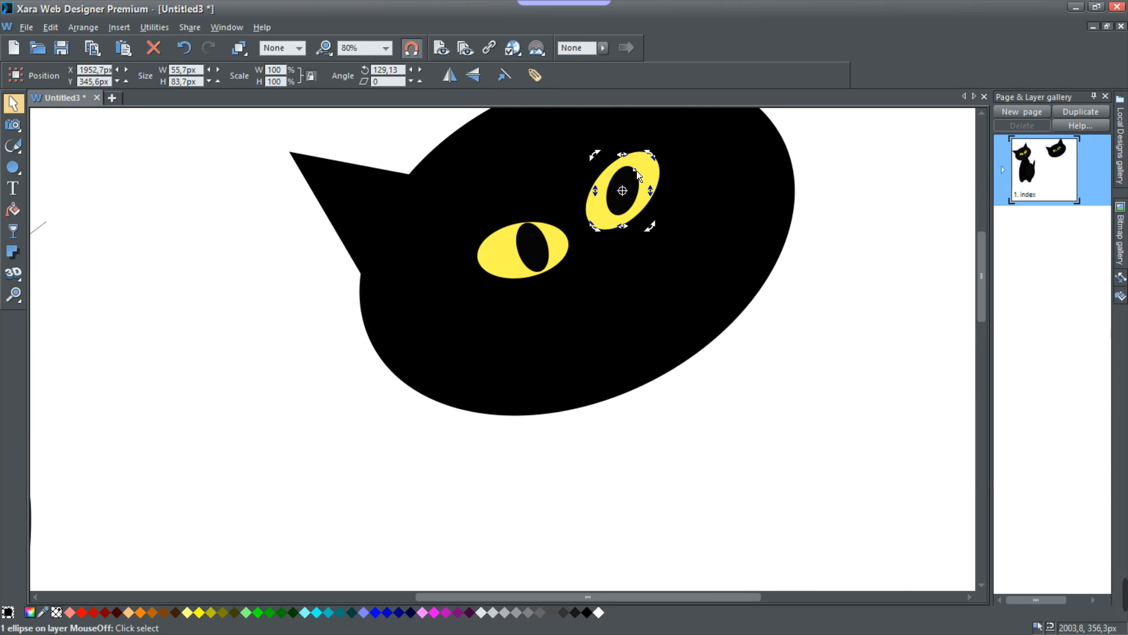
Step: Rotate the right pupil to about 68° and move it into the lower-left part of the right eye
drag(650, 169, 642, 165)
click(819, 209)
click(637, 204)
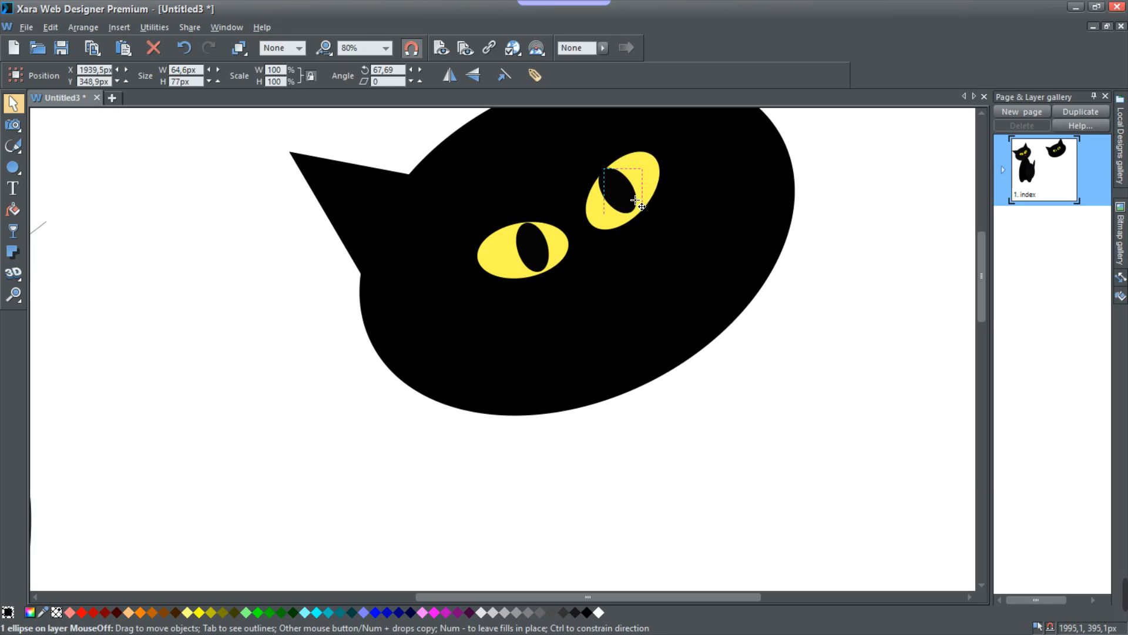
scroll(634, 204, up, 2)
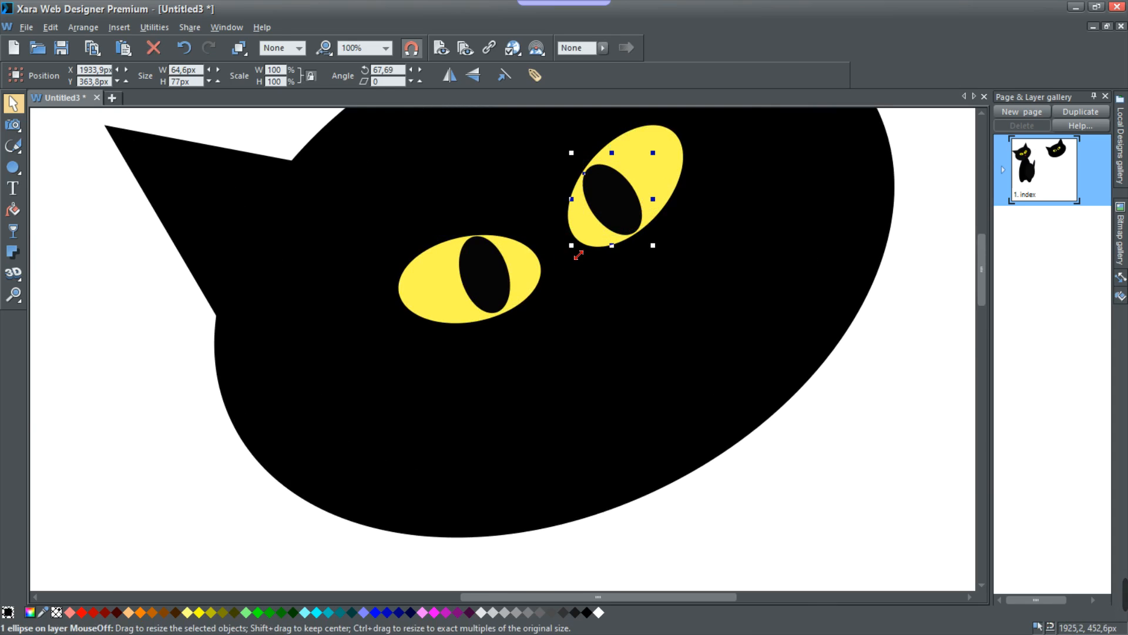
Step: Place a copy of the left pupil over the left eye and fill the copy white
scroll(606, 272, down, 3)
click(606, 273)
scroll(605, 272, up, 1)
click(503, 290)
scroll(569, 382, down, 4)
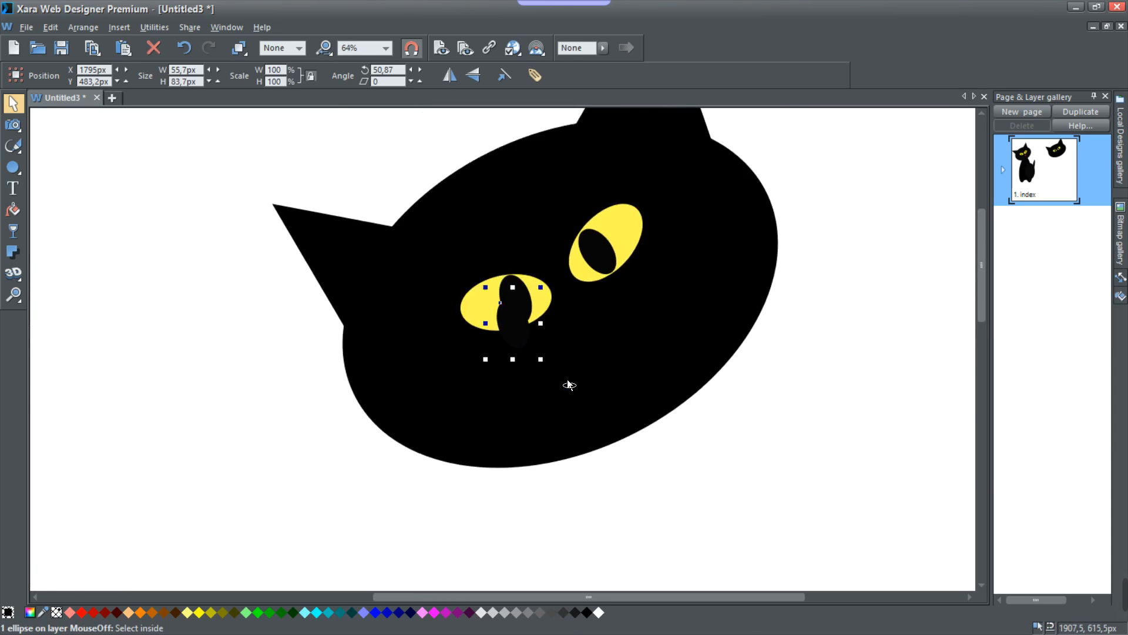
scroll(355, 422, up, 3)
key(ctrl+e)
click(751, 227)
click(762, 190)
scroll(472, 279, down, 3)
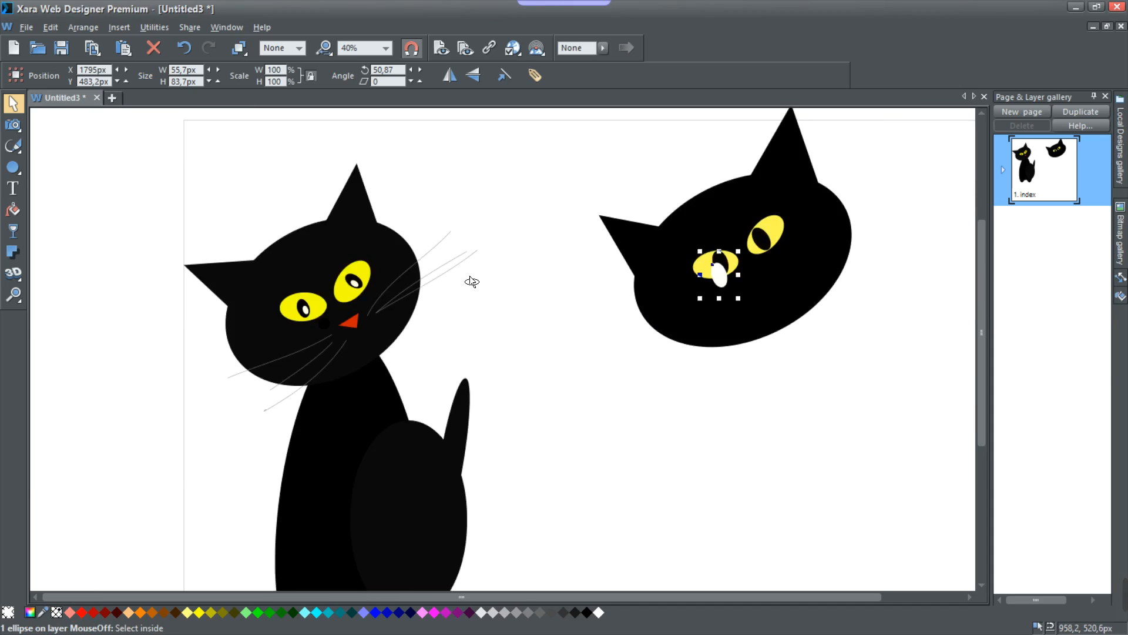
Step: Shrink the white ellipse to a small highlight inside the left pupil and place a copy of it inside the right pupil
scroll(621, 291, up, 2)
scroll(621, 290, up, 2)
drag(554, 287, 652, 135)
scroll(486, 259, down, 1)
scroll(536, 264, up, 1)
scroll(642, 164, up, 1)
mouse_move(645, 239)
mouse_down()
mouse_move(633, 228)
mouse_move(643, 231)
mouse_up()
scroll(643, 231, down, 3)
click(635, 330)
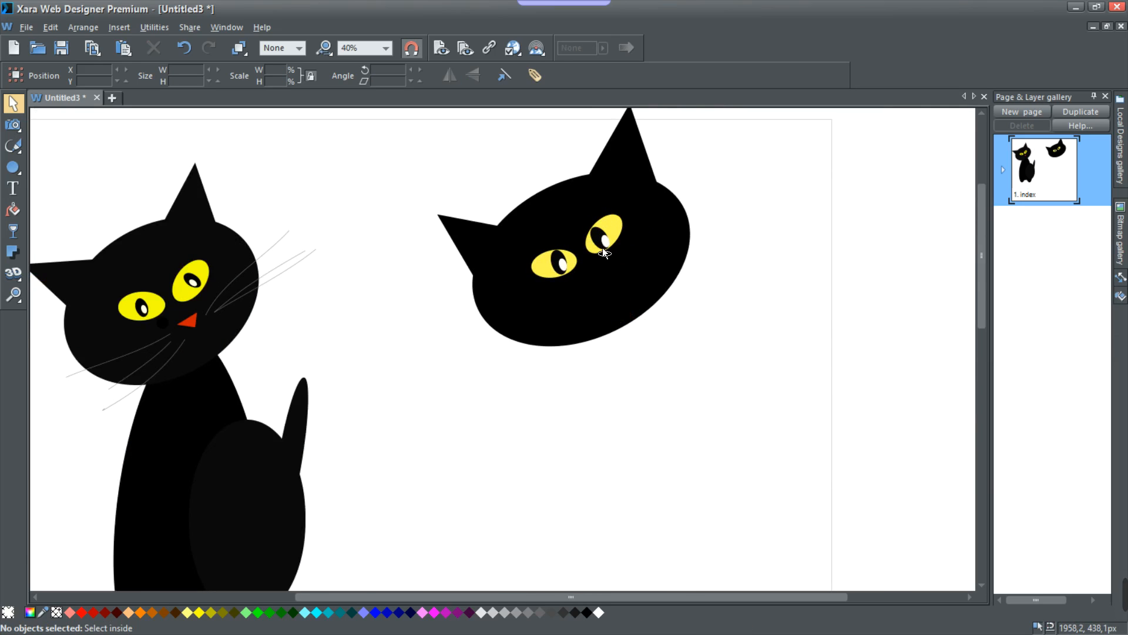
Step: Rotate the right eye's white highlight slightly and reposition it inside the right pupil
scroll(606, 250, up, 4)
click(611, 240)
click(611, 241)
drag(640, 190, 633, 180)
drag(624, 242, 617, 242)
scroll(522, 276, down, 2)
click(713, 415)
scroll(657, 414, down, 1)
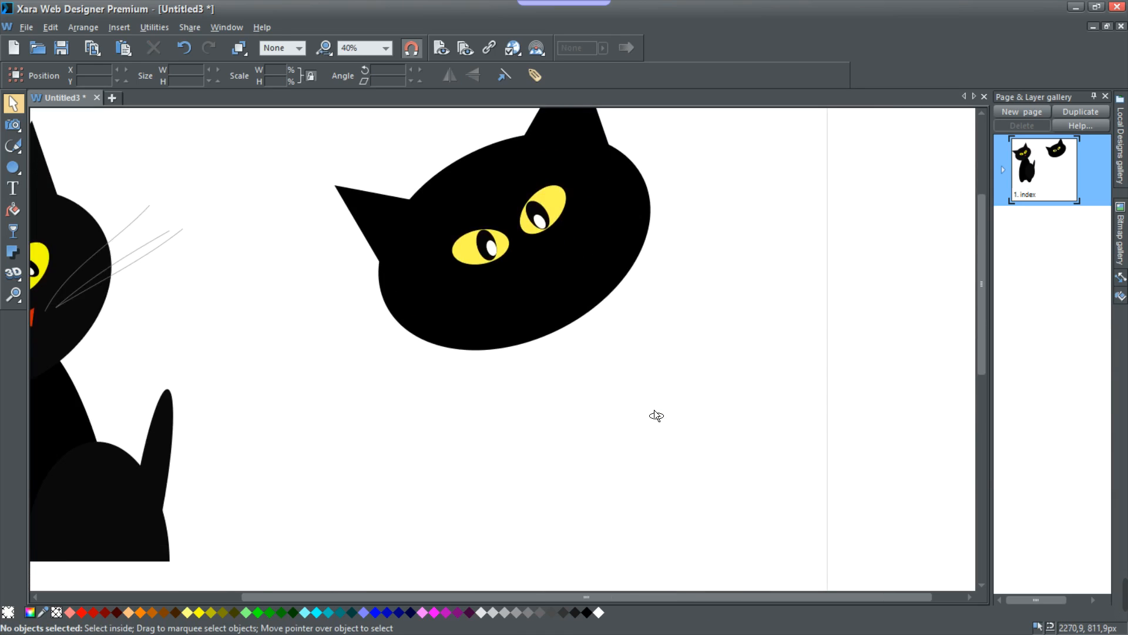
Step: Pull the example cat's body ellipses apart to examine how it is built, and undo all the trial moves
scroll(657, 415, down, 1)
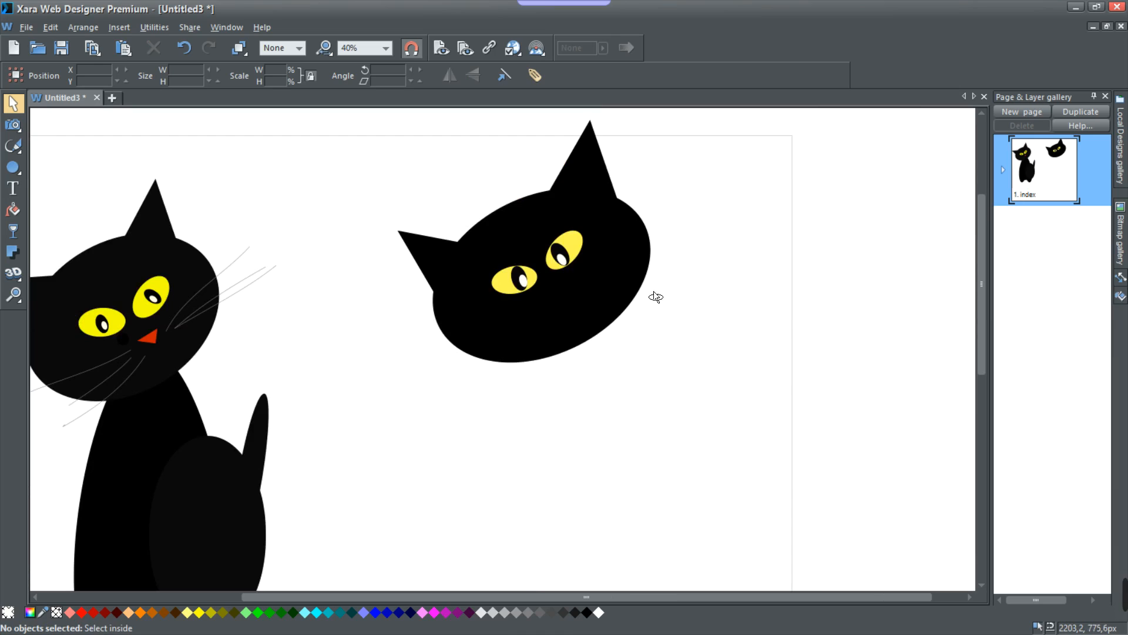
scroll(640, 368, down, 2)
drag(312, 399, 209, 435)
key(ctrl+z)
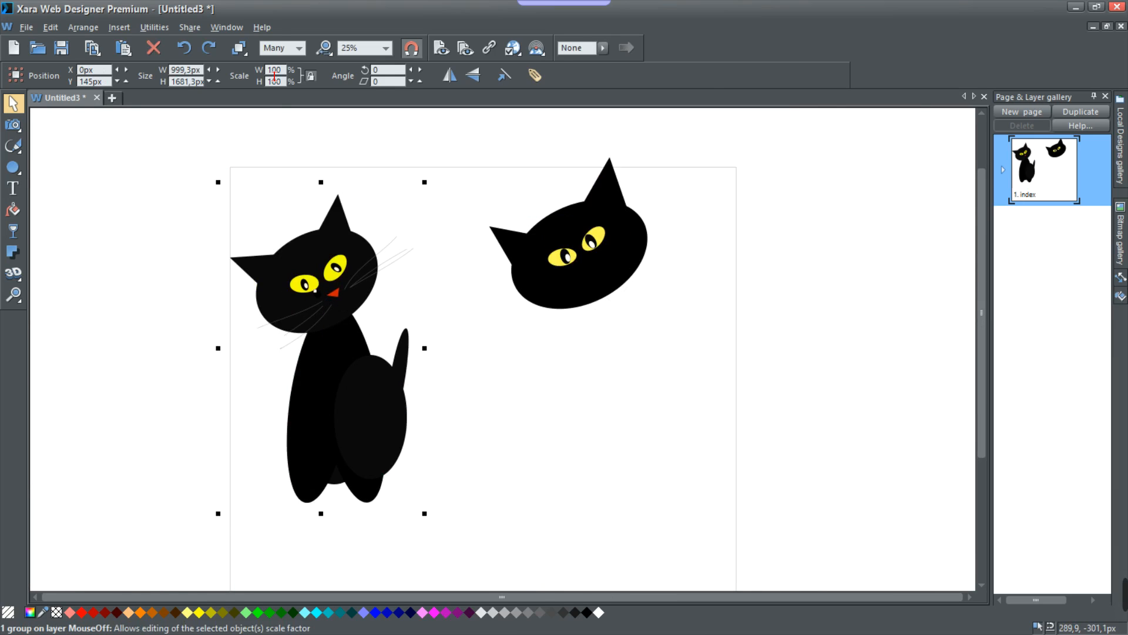
drag(315, 446, 242, 449)
drag(360, 423, 468, 398)
drag(360, 419, 305, 490)
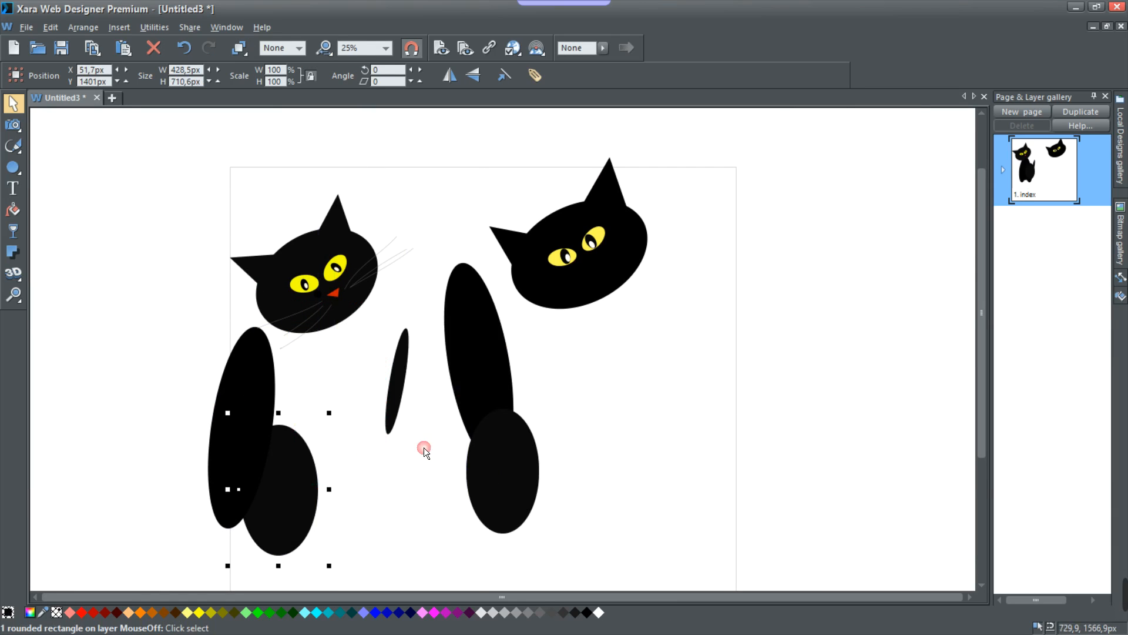
key(ctrl+z)
key(ctrl+z)
key(ctrl+z)
key(ctrl+z)
key(Escape)
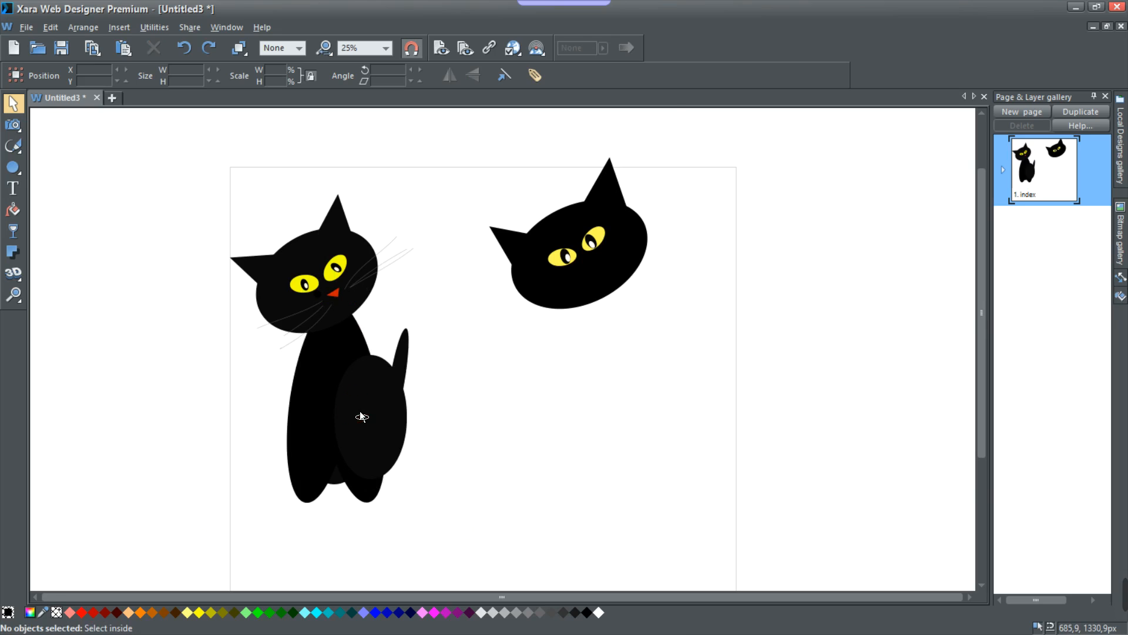
scroll(589, 282, up, 1)
drag(590, 285, 578, 448)
key(ctrl+z)
Step: Draw a rectangle about 340 by 850 px below the new cat's head and round its corners into an upright ellipse
click(13, 168)
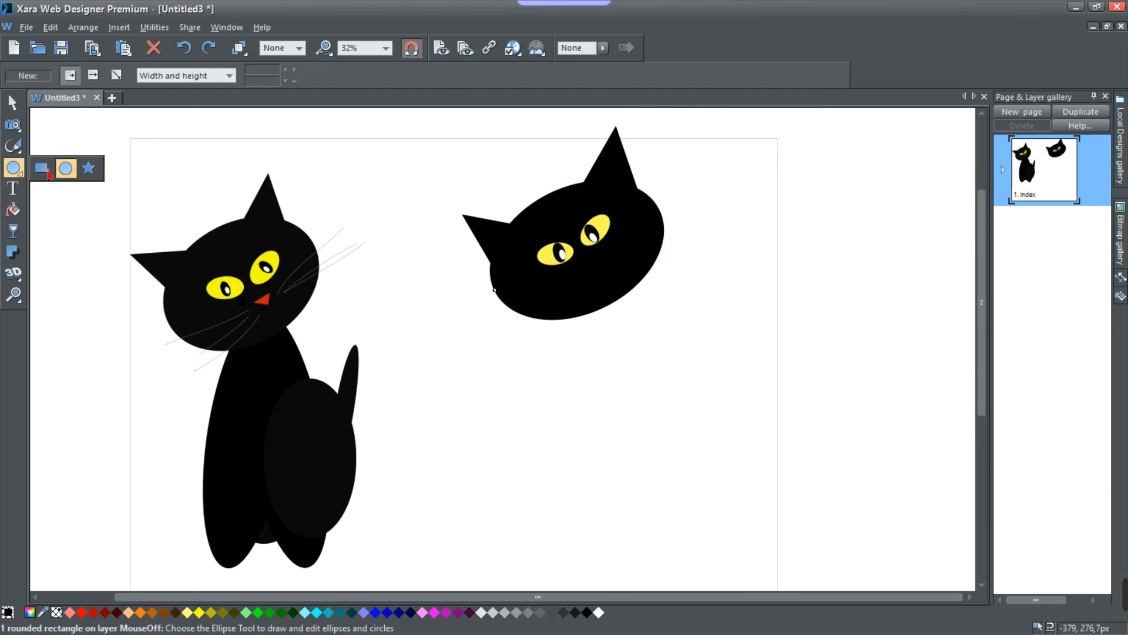
scroll(520, 346, down, 2)
drag(560, 392, 608, 514)
scroll(623, 417, up, 4)
drag(567, 370, 563, 522)
scroll(529, 387, down, 2)
click(12, 105)
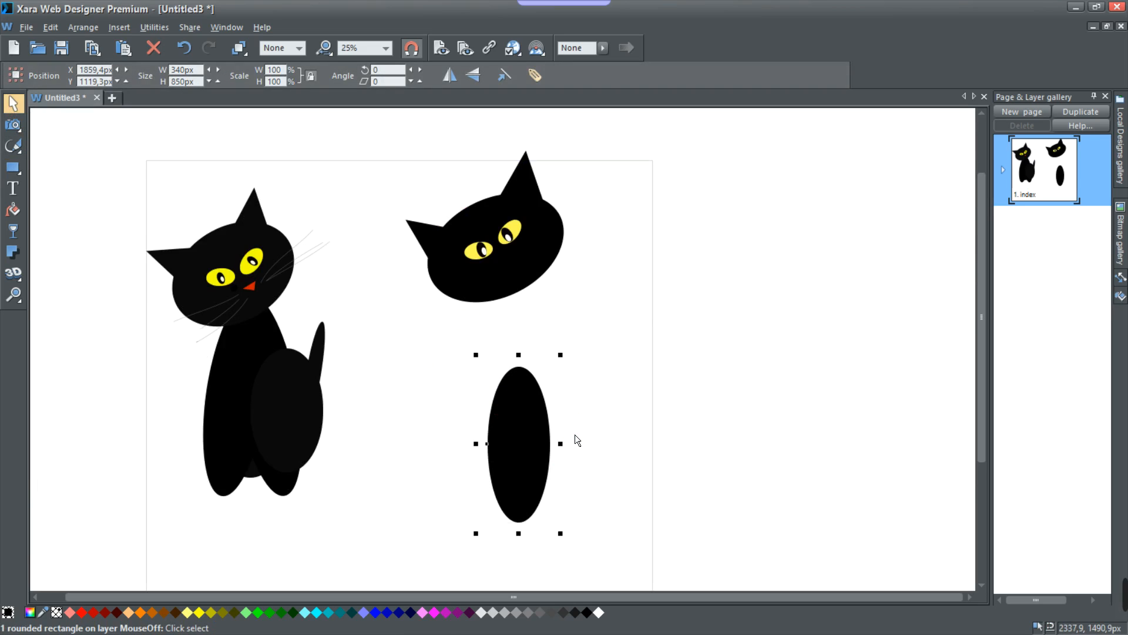
Step: Stretch the body ellipse upward to about 1034 px tall and adjust the roundness of its ends
drag(519, 379, 521, 335)
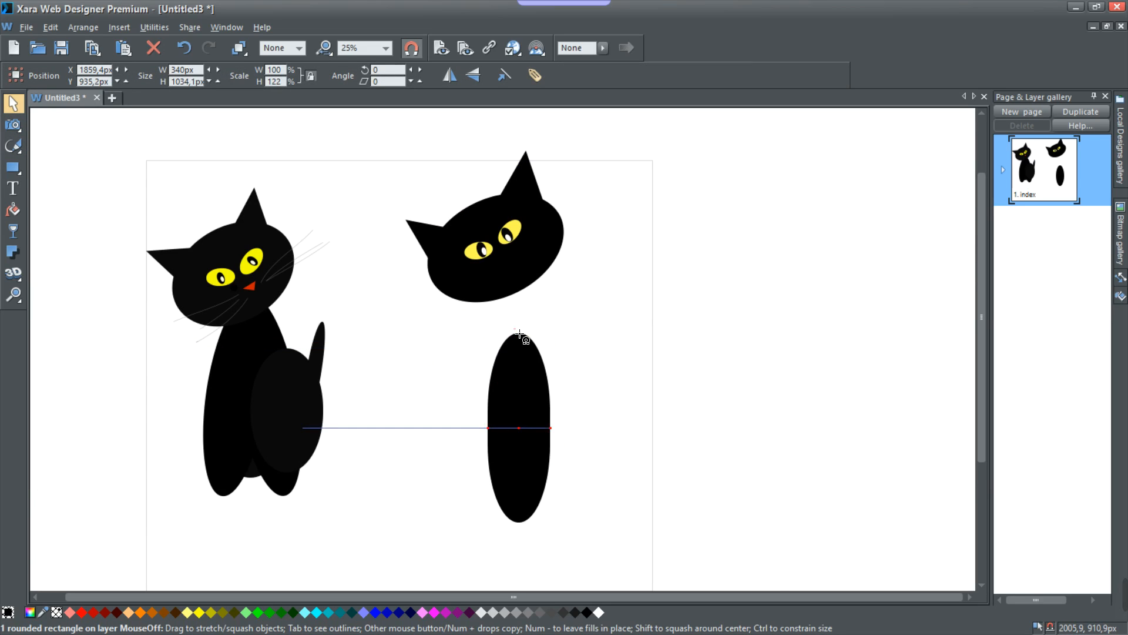
double_click(547, 422)
drag(551, 411, 516, 383)
click(12, 100)
Step: Tilt the body ellipse beneath the head and place a horizontally mirrored copy beside it to form the second leg
drag(544, 271, 558, 276)
drag(529, 330, 556, 333)
click(449, 74)
click(582, 444)
Step: Select both body ellipses together and shift them slightly left under the head
drag(590, 482, 393, 262)
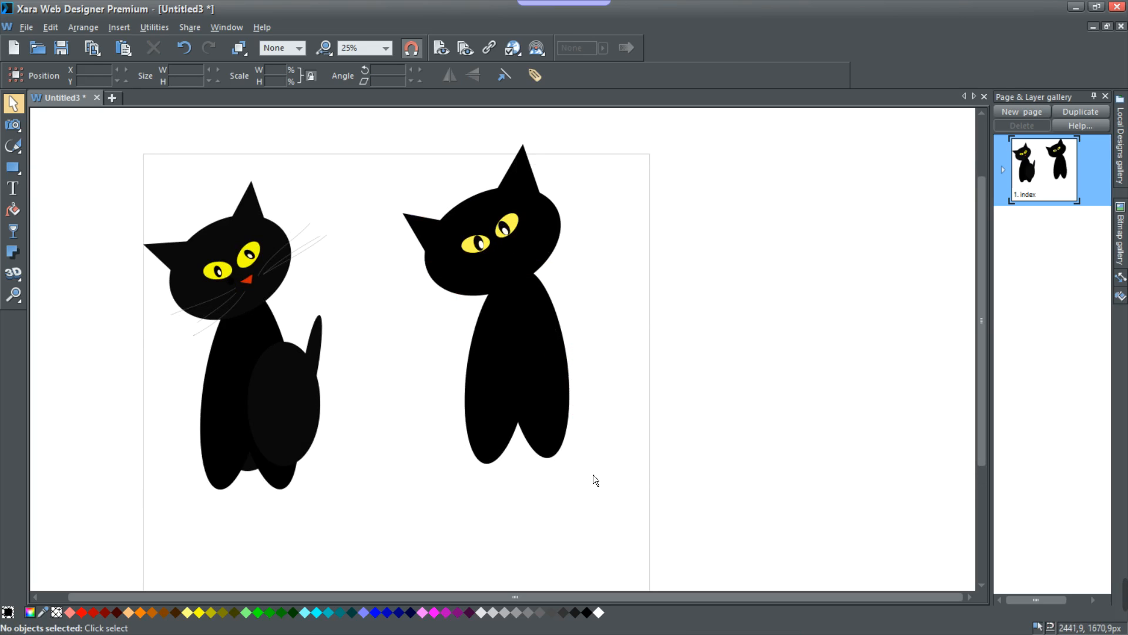
drag(393, 272, 391, 257)
drag(541, 392, 532, 392)
click(701, 382)
Step: Adjust the head ellipse slightly over the body and lower the right ear onto its edge
click(524, 305)
drag(500, 312, 504, 316)
drag(574, 176, 574, 181)
click(532, 167)
drag(552, 131, 550, 149)
click(712, 212)
Step: Draw a small rounded ellipse about 249 by 353 px and place it low between the two legs
scroll(567, 321, down, 1)
scroll(568, 320, up, 1)
scroll(531, 335, down, 1)
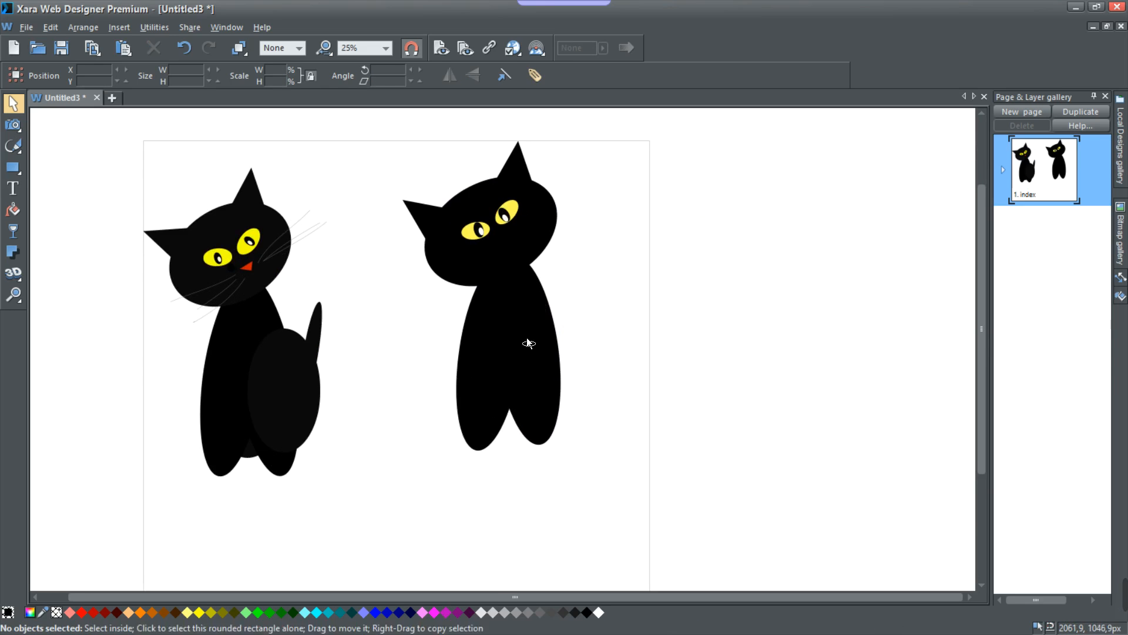
scroll(528, 340, up, 2)
scroll(524, 385, down, 2)
scroll(505, 323, up, 1)
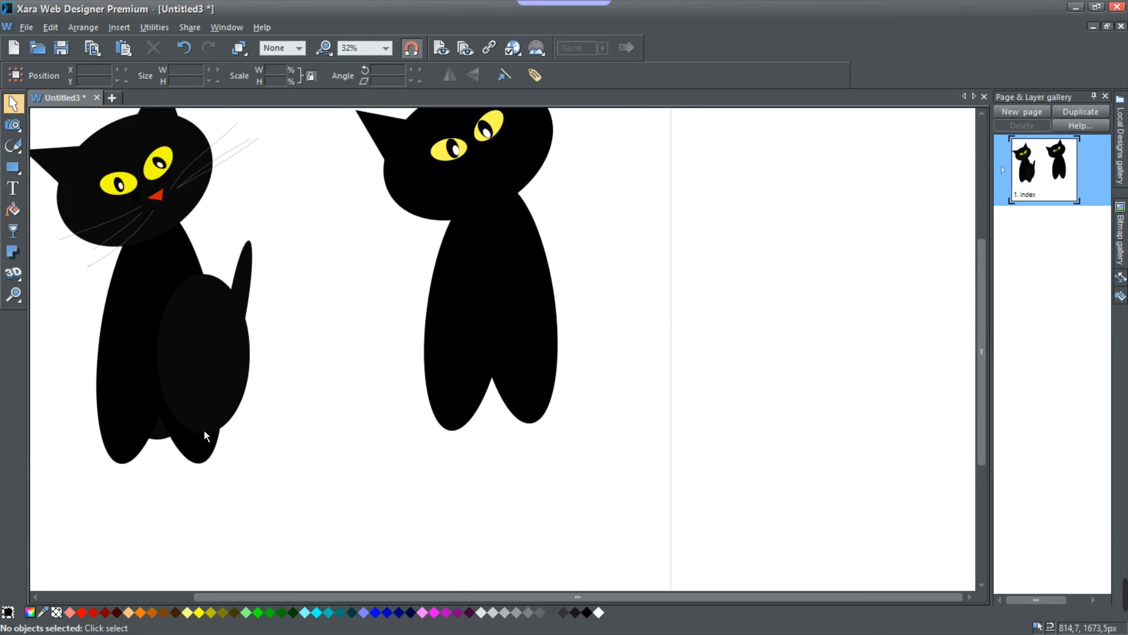
scroll(167, 265, up, 1)
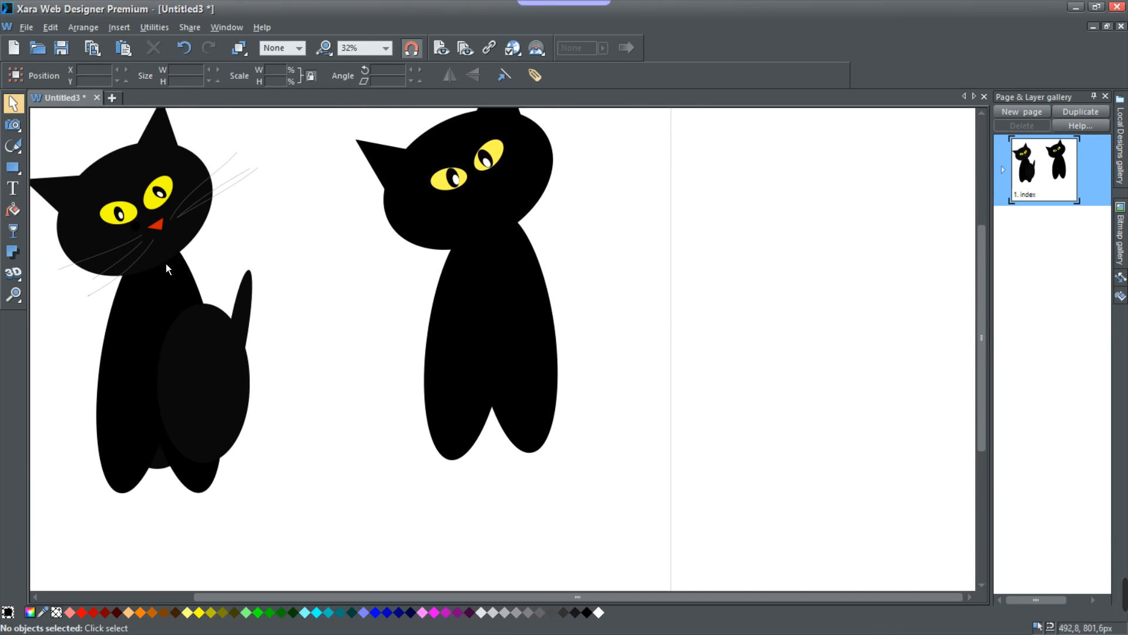
click(13, 170)
drag(472, 278, 531, 361)
click(13, 103)
mouse_move(521, 309)
mouse_down()
mouse_move(718, 310)
mouse_move(732, 240)
mouse_up()
double_click(703, 315)
click(13, 103)
drag(705, 299, 474, 418)
scroll(503, 412, up, 1)
scroll(474, 418, down, 1)
click(560, 444)
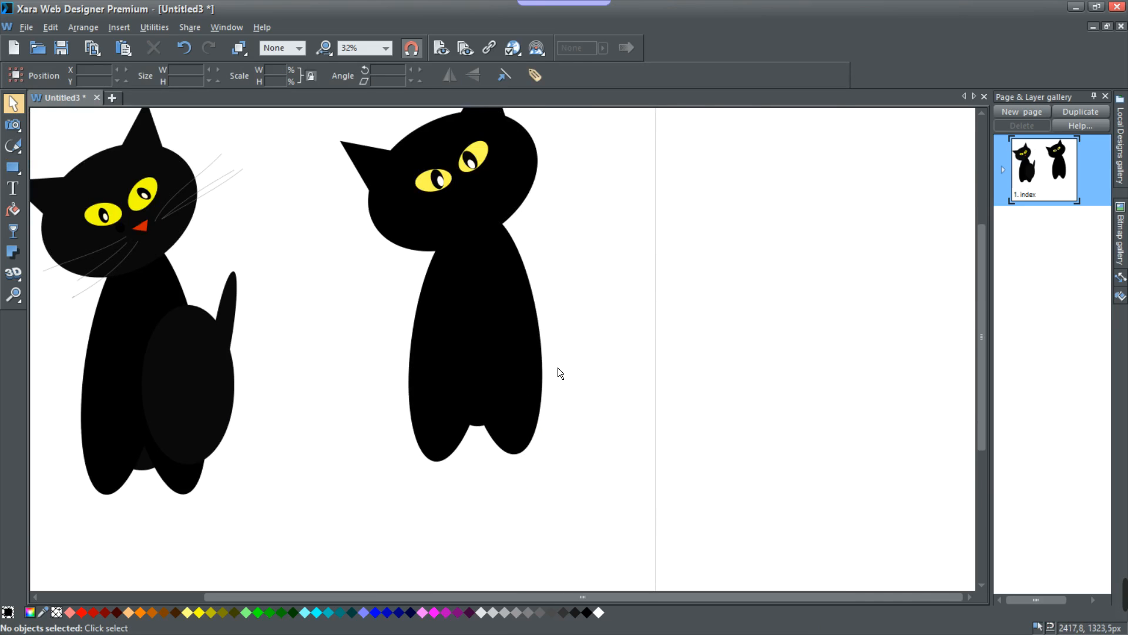
Step: Draw a rectangle to the right of the cat's body and round it into an ellipse for the haunch
drag(477, 420, 745, 385)
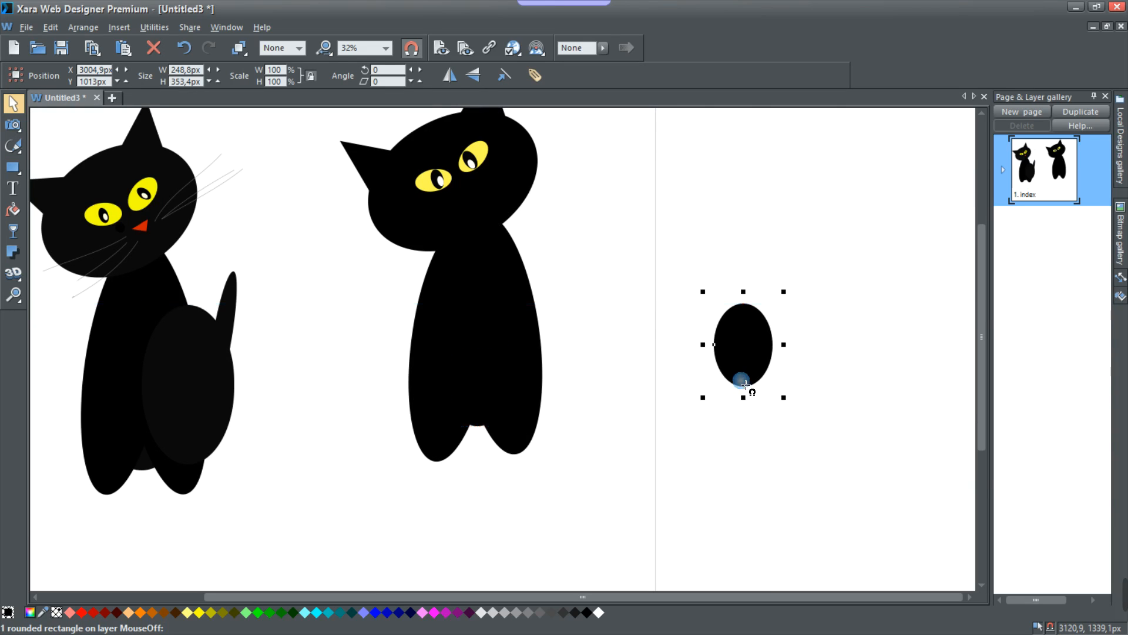
key(ctrl+z)
click(13, 167)
drag(670, 239, 731, 336)
drag(732, 253, 611, 313)
click(12, 103)
Step: Enlarge the haunch ellipse to about 415 by 550 px and place it against the lower right of the body
drag(584, 259, 584, 285)
drag(586, 326, 550, 318)
drag(592, 369, 627, 418)
drag(587, 363, 546, 383)
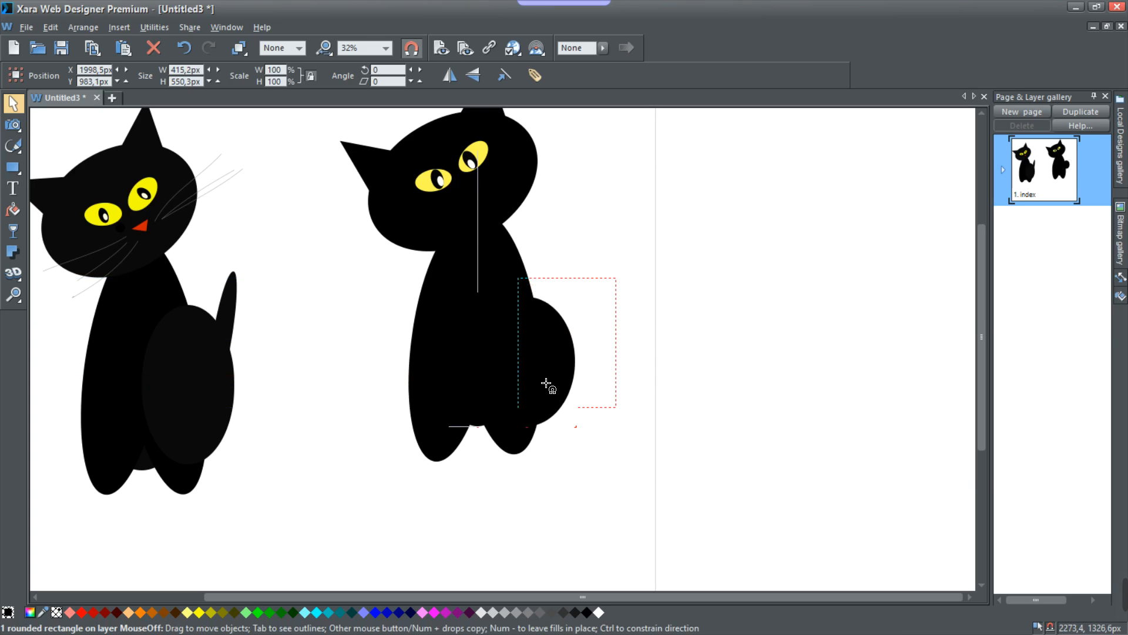
click(752, 401)
scroll(730, 415, down, 1)
scroll(725, 406, up, 1)
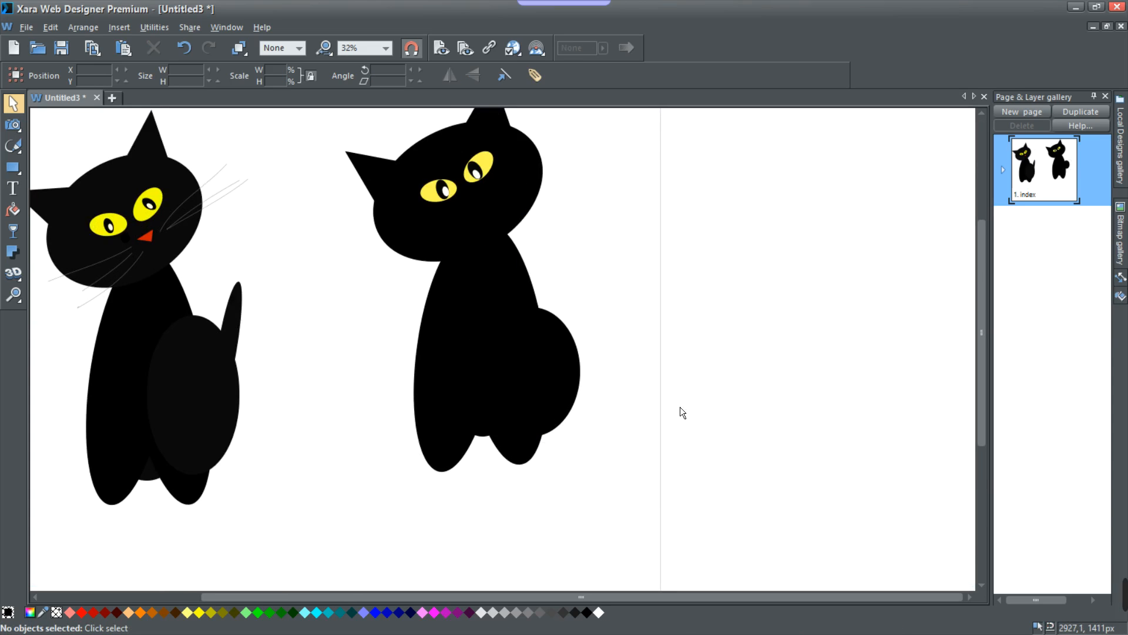
Step: Draw a narrow rectangle about 69 by 428 px to the right of the cat and round it fully into a tail ellipse
scroll(236, 284, up, 1)
drag(227, 318, 274, 260)
key(ctrl+z)
key(m)
mouse_move(708, 238)
mouse_down()
mouse_move(743, 327)
mouse_move(736, 339)
mouse_up()
scroll(741, 268, up, 1)
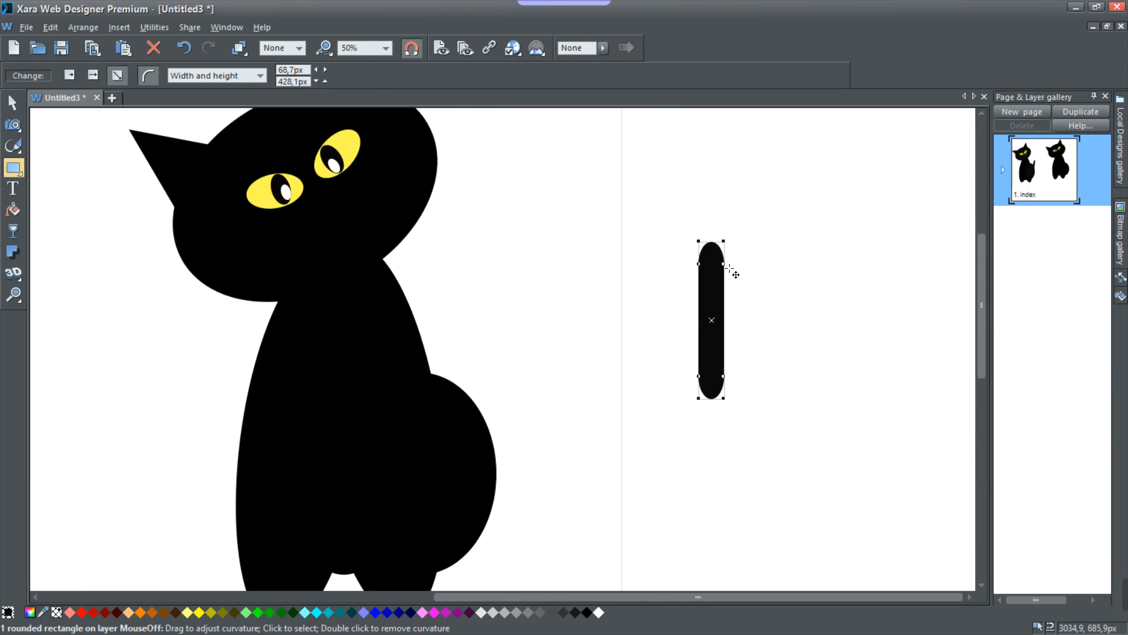
drag(729, 268, 729, 289)
drag(729, 404, 729, 404)
click(12, 102)
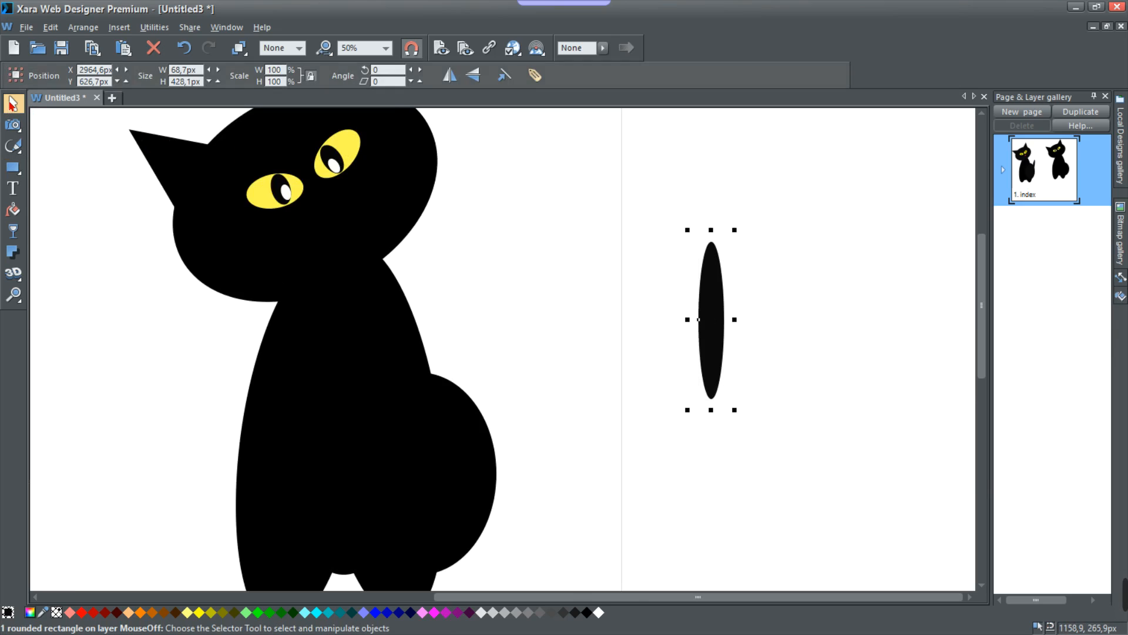
Step: Move the tail ellipse onto the upper right of the haunch and tilt it slightly to the right
scroll(619, 314, down, 2)
drag(645, 308, 522, 337)
click(723, 204)
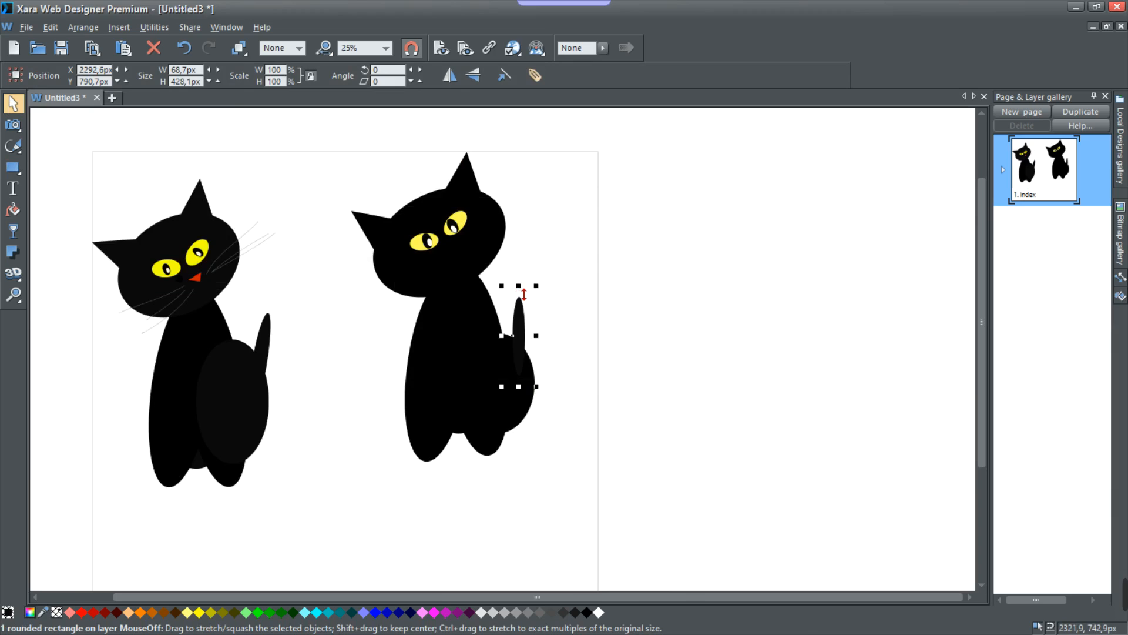
click(522, 299)
drag(525, 293, 552, 294)
scroll(558, 317, up, 1)
click(597, 316)
drag(504, 355, 527, 347)
scroll(539, 343, down, 1)
click(547, 367)
scroll(535, 347, down, 1)
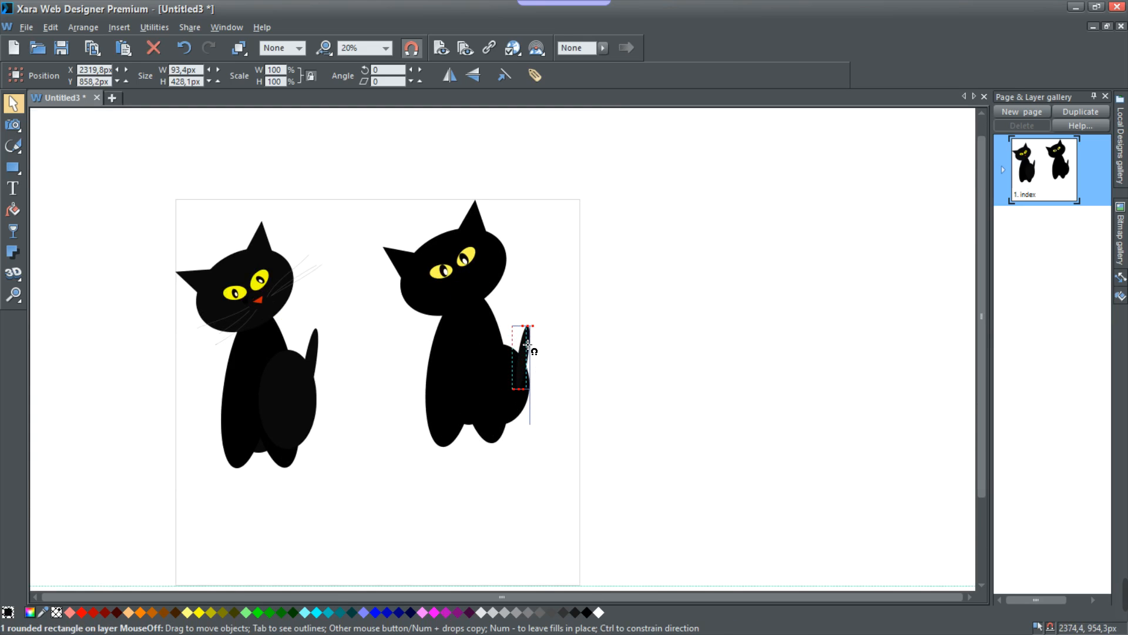
click(614, 405)
Step: Move the new cat down and closer to the example, and set its right ear back on the head
drag(397, 360, 343, 201)
drag(489, 353, 460, 375)
drag(475, 219, 447, 248)
click(585, 230)
scroll(583, 237, down, 3)
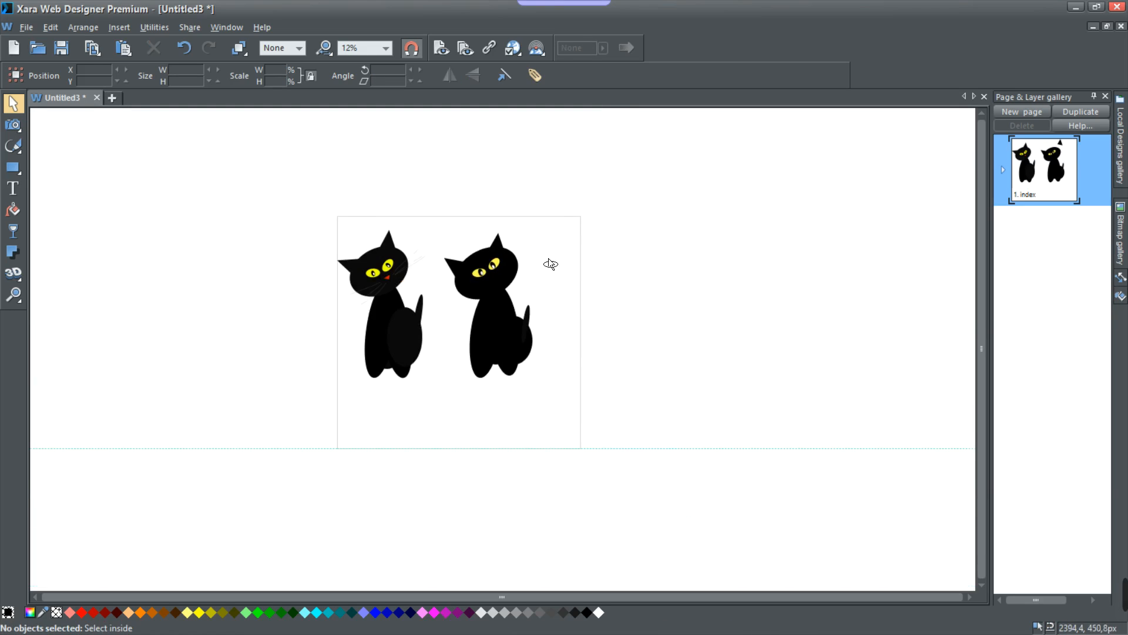
scroll(544, 260, up, 3)
scroll(629, 321, down, 4)
scroll(648, 332, up, 4)
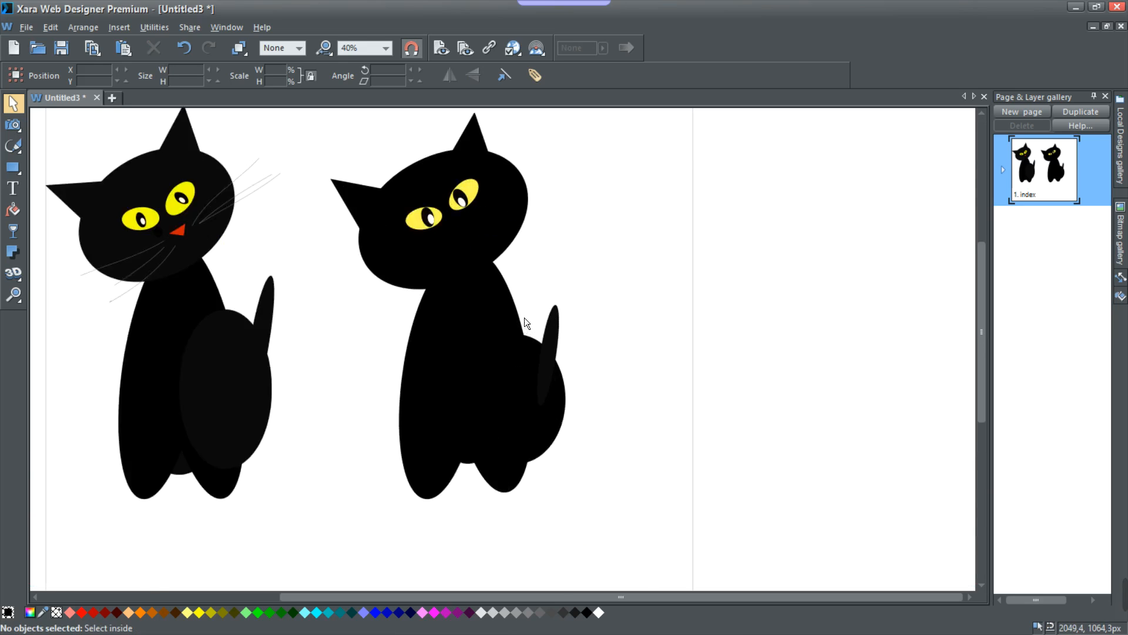
Step: Draw a small three-sided QuickShape to the right of the head and fill it red
scroll(487, 303, up, 2)
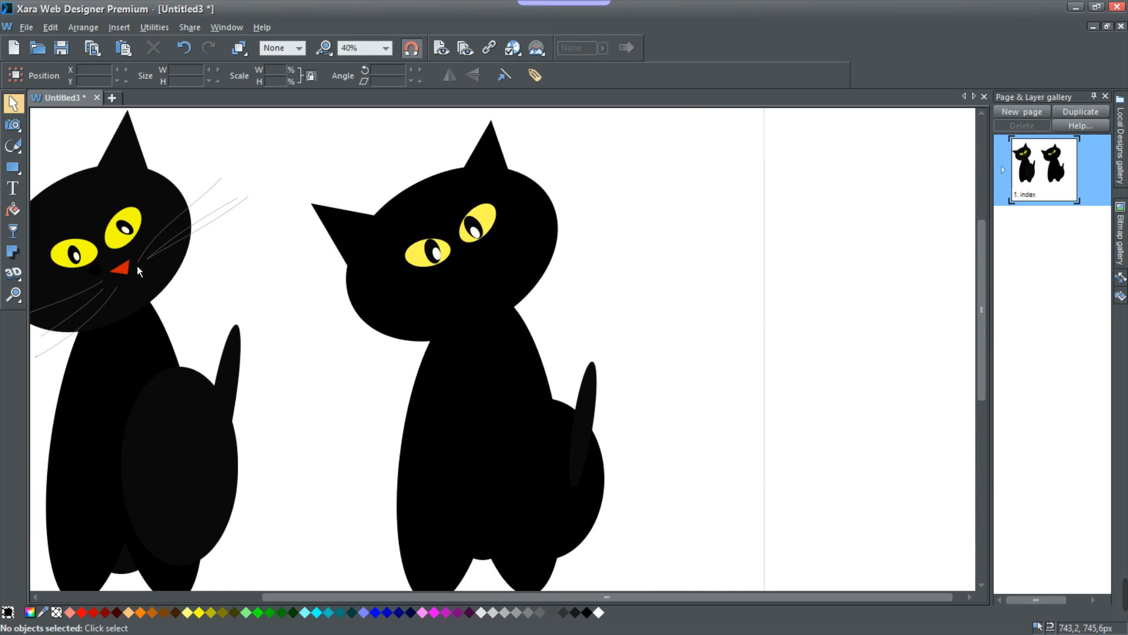
click(16, 171)
click(88, 170)
scroll(511, 289, up, 2)
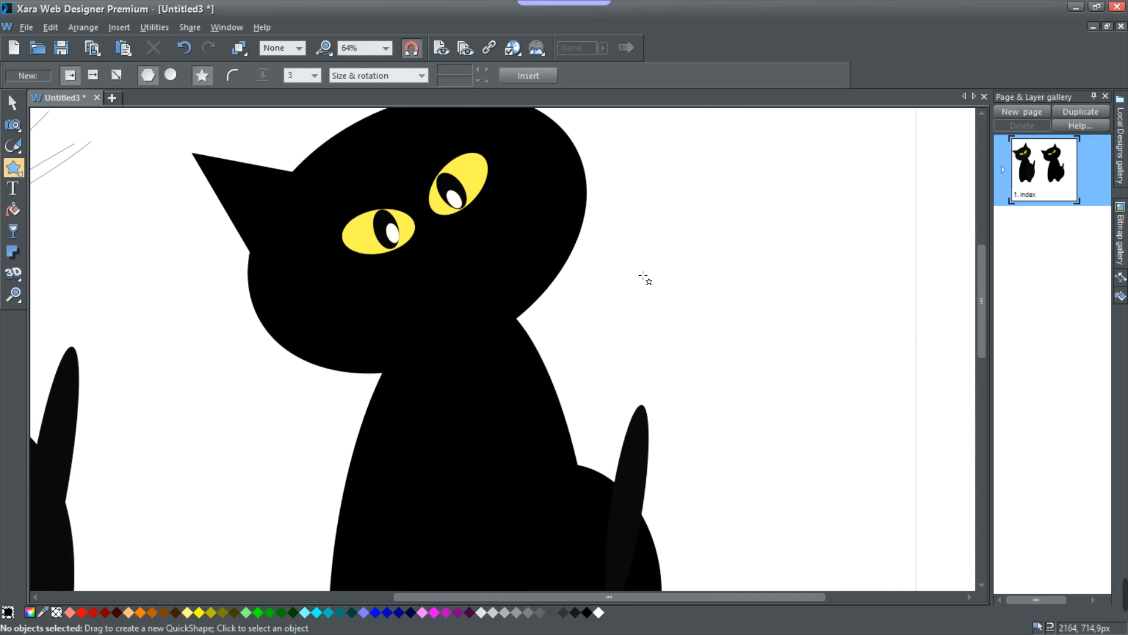
drag(639, 271, 657, 287)
click(30, 612)
drag(680, 245, 655, 220)
click(770, 181)
Step: Place the red triangle on the face below the right eye as the nose
click(12, 102)
drag(639, 274, 475, 292)
scroll(464, 270, down, 2)
scroll(438, 275, up, 2)
click(247, 53)
click(352, 56)
scroll(516, 259, up, 1)
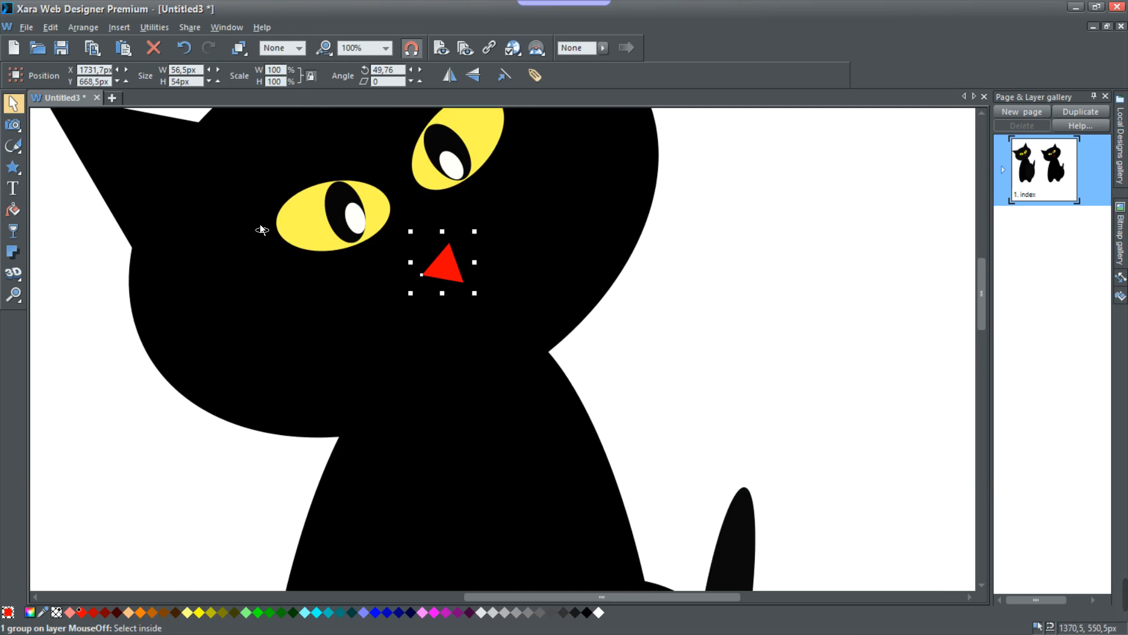
Step: Rotate the red nose to about 37° and move it slightly up toward the eyes
scroll(512, 320, down, 2)
click(712, 331)
scroll(503, 295, up, 2)
mouse_move(456, 295)
mouse_down()
mouse_move(451, 280)
mouse_move(495, 254)
mouse_move(451, 288)
mouse_up()
click(451, 280)
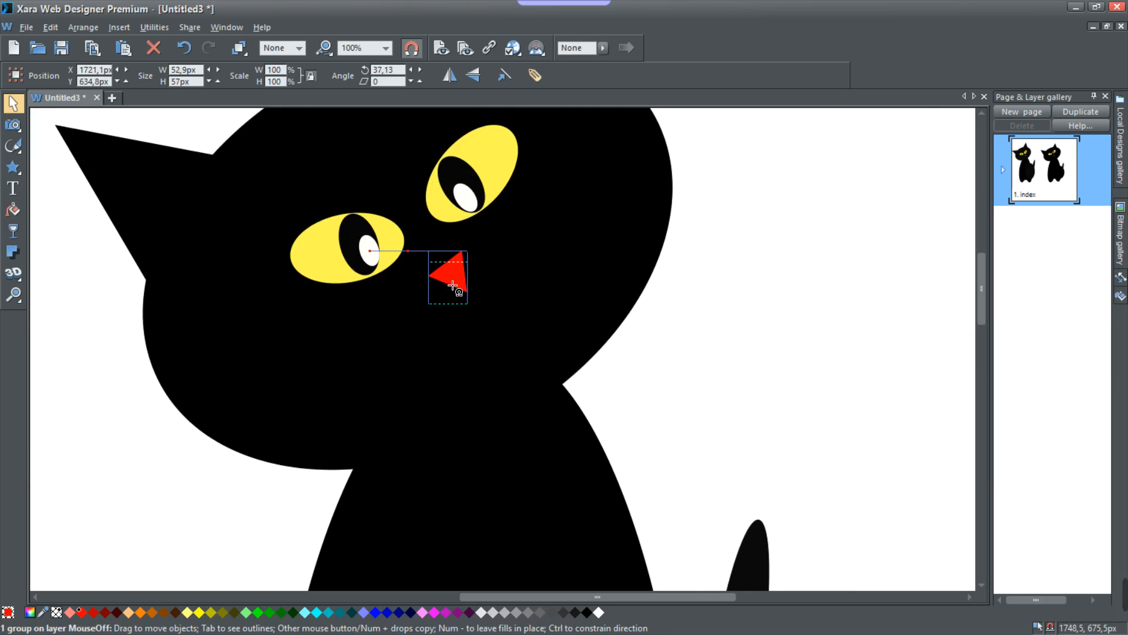
scroll(771, 370, down, 3)
click(750, 360)
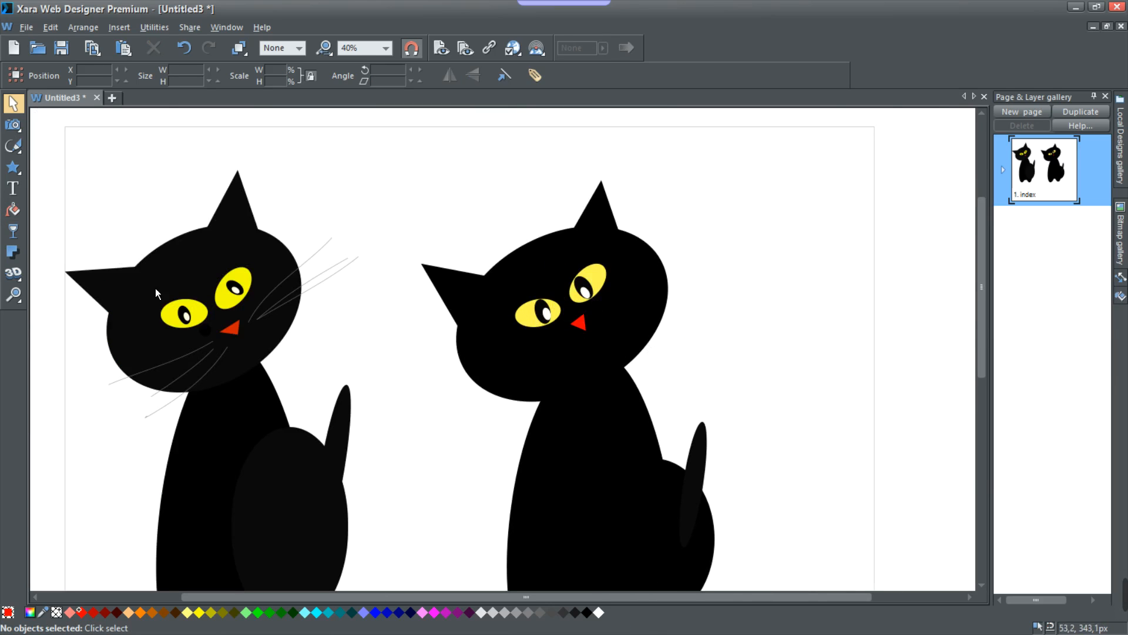
Step: Try drawing 1 px freehand whiskers on both sides of the new cat's face, and remove them
click(13, 145)
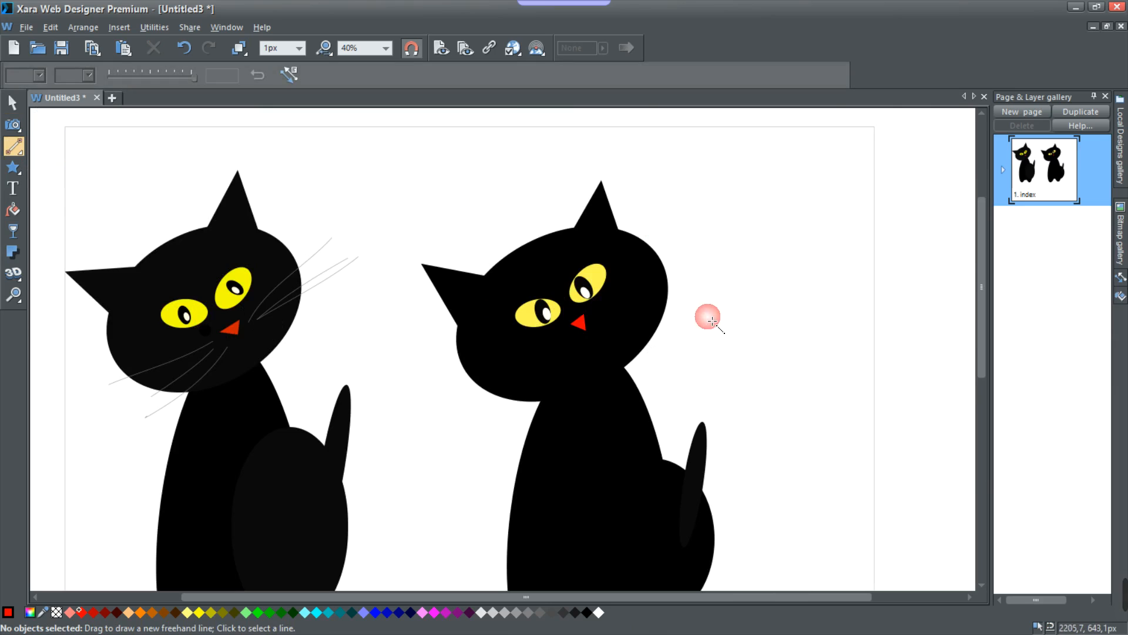
scroll(664, 317, up, 2)
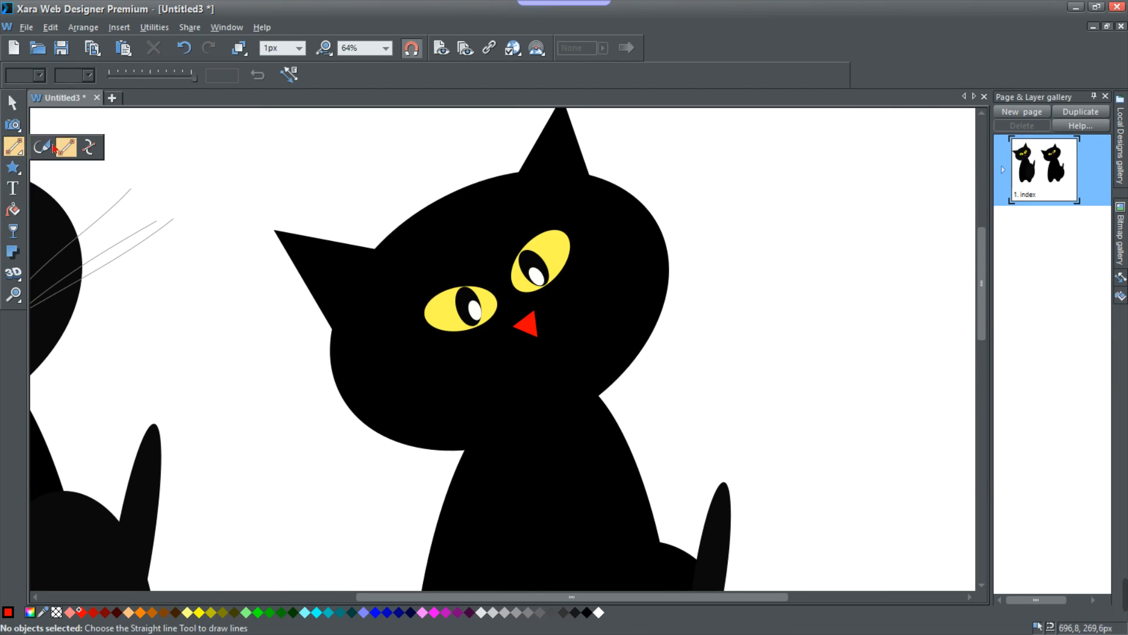
click(48, 150)
drag(542, 313, 740, 204)
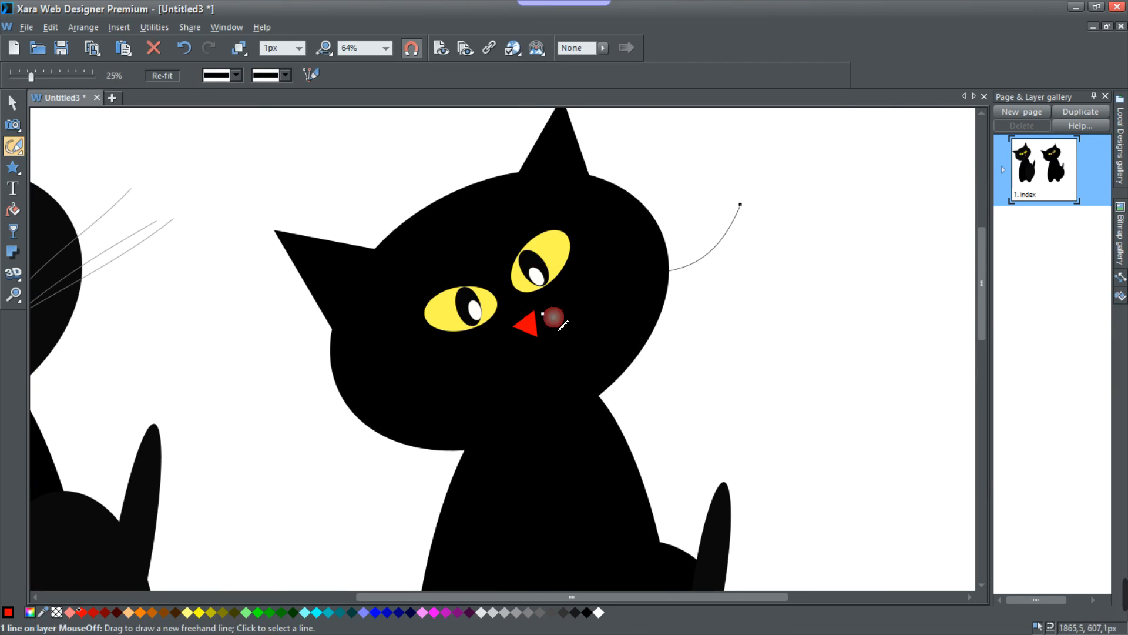
drag(579, 344, 728, 318)
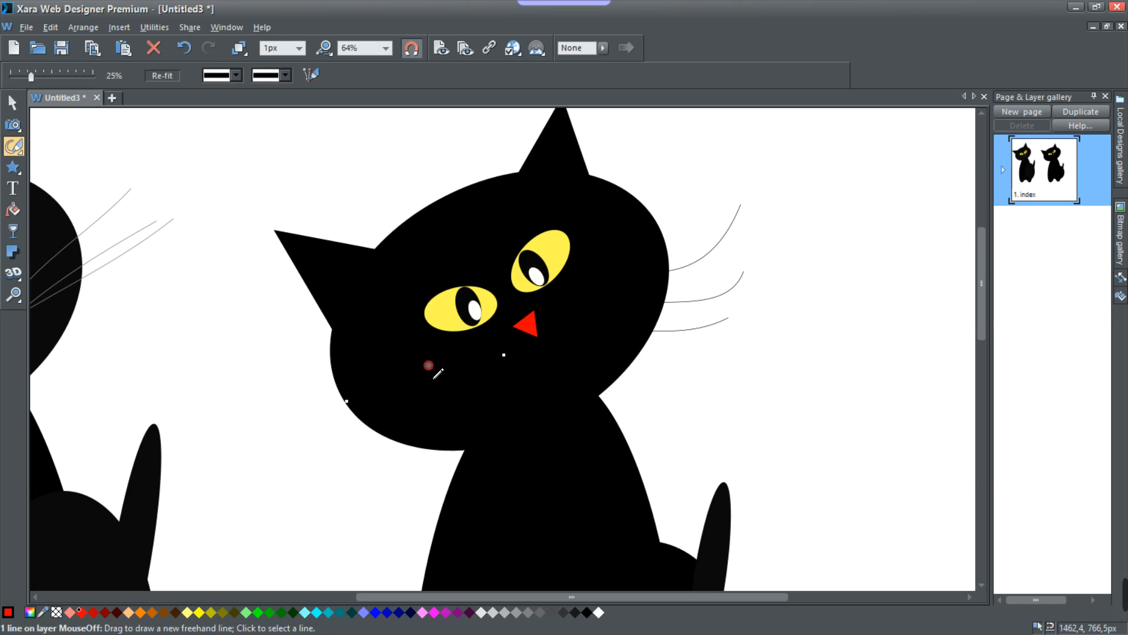
mouse_move(500, 341)
mouse_down()
mouse_move(387, 379)
mouse_move(337, 360)
mouse_up()
key(Delete)
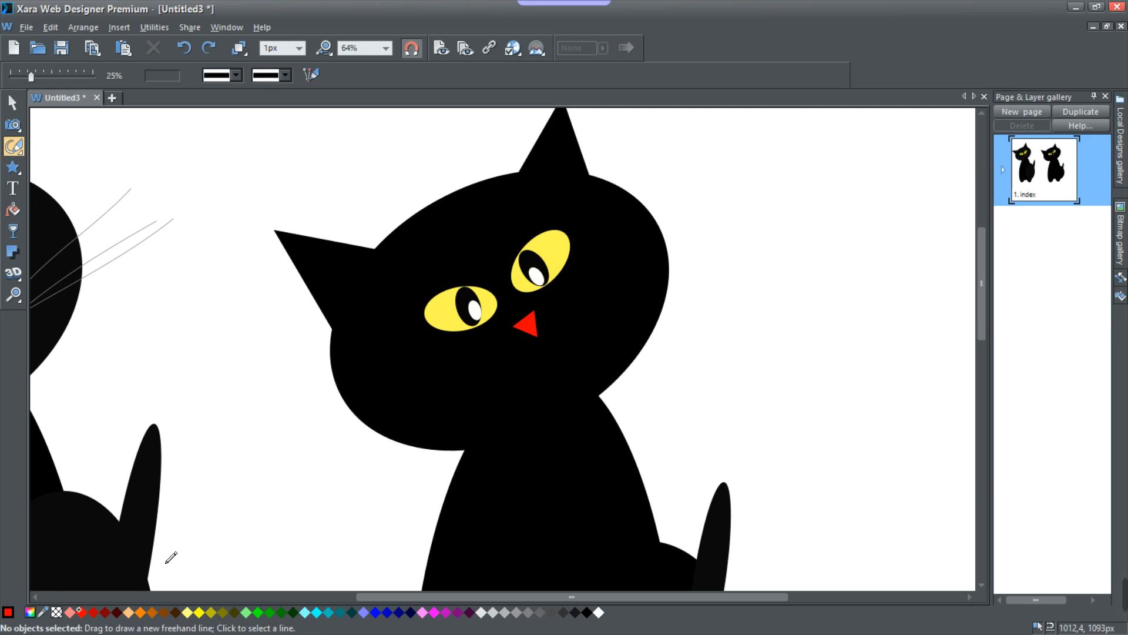
Step: Set the current colour to pale pink (ffeeee) and draw three 1 px freehand whiskers on each side of the new cat's face
click(29, 613)
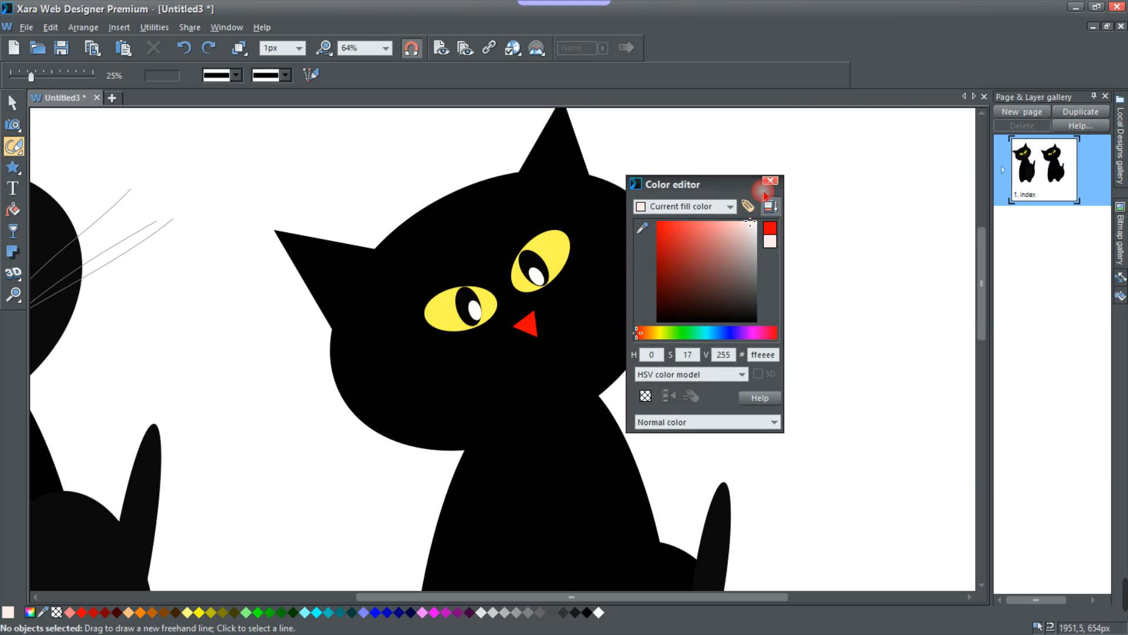
click(770, 181)
drag(540, 316, 662, 237)
drag(551, 314, 771, 263)
mouse_move(524, 342)
mouse_down()
mouse_move(449, 436)
mouse_move(437, 423)
mouse_up()
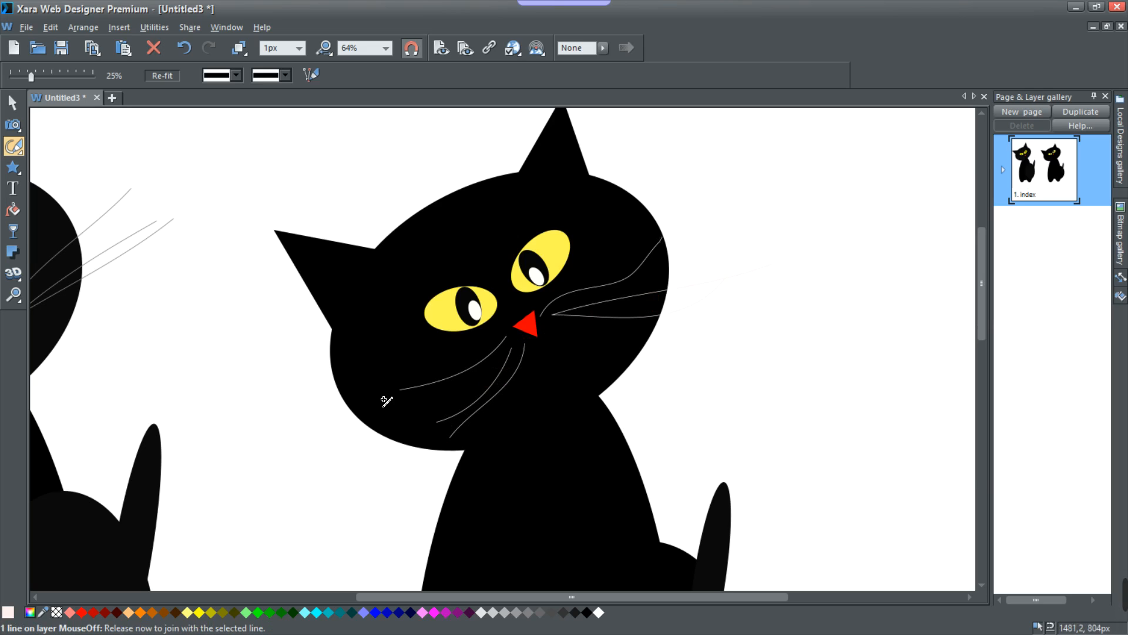
drag(383, 399, 366, 395)
scroll(406, 486, down, 3)
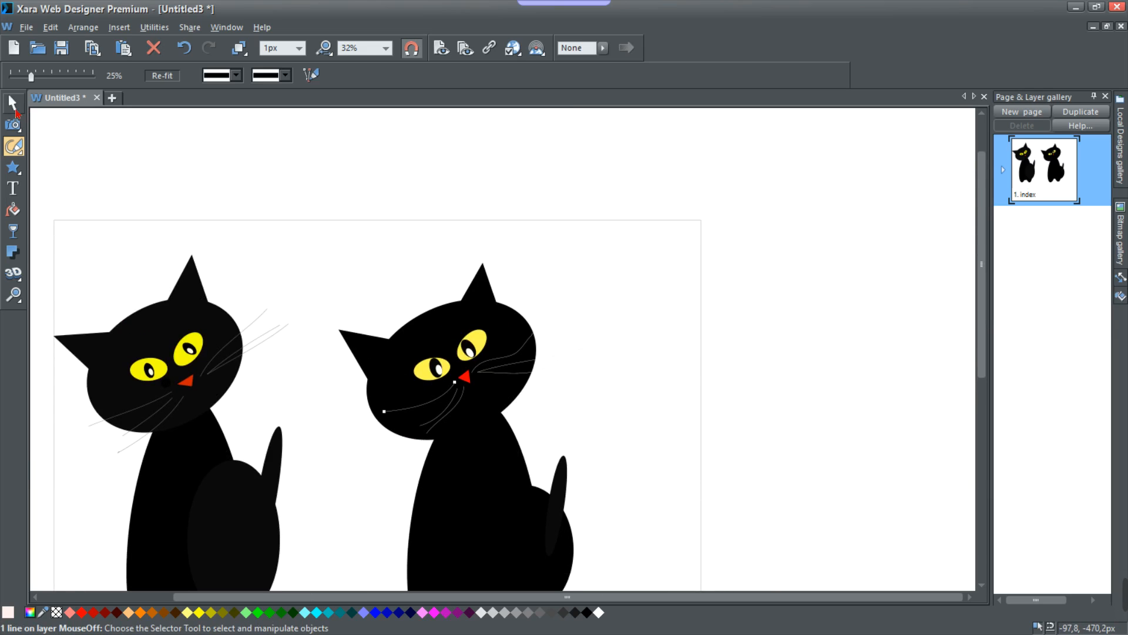
Step: Select all parts of the new cat together and move it up until its ear reaches the page's upper edge
click(16, 111)
scroll(361, 227, down, 2)
drag(510, 516, 532, 527)
drag(493, 457, 482, 453)
key(ctrl+z)
click(562, 504)
drag(561, 504, 343, 220)
drag(545, 516, 547, 521)
drag(486, 473, 481, 447)
drag(542, 498, 550, 512)
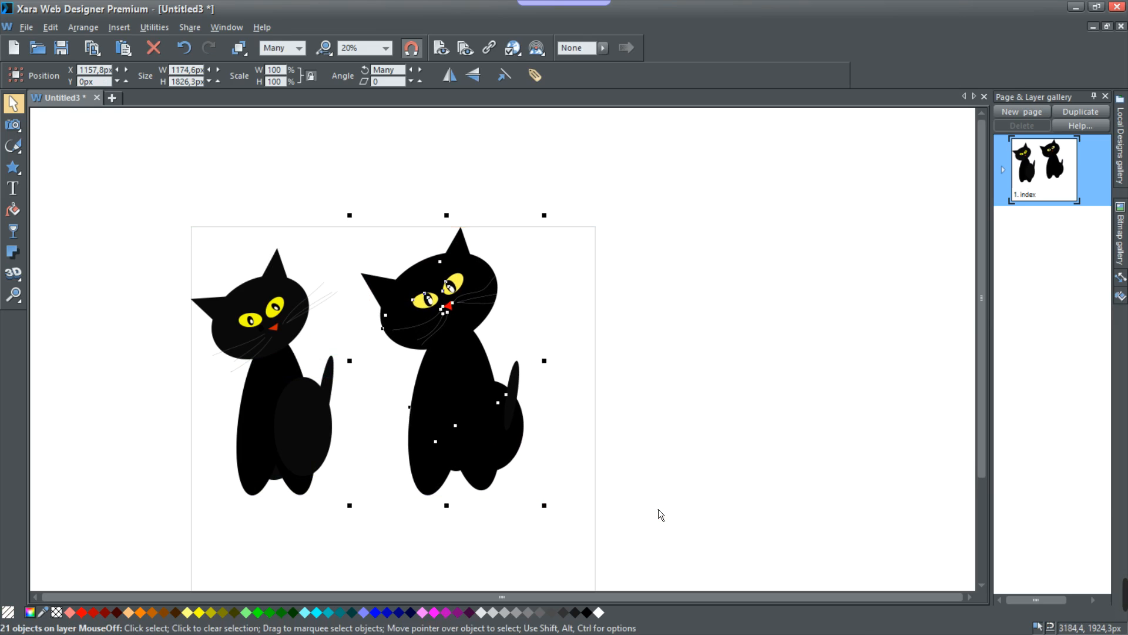
click(657, 509)
Step: Try moving all the artwork at once, and undo the move
scroll(574, 493, down, 3)
scroll(575, 492, up, 5)
scroll(561, 485, down, 3)
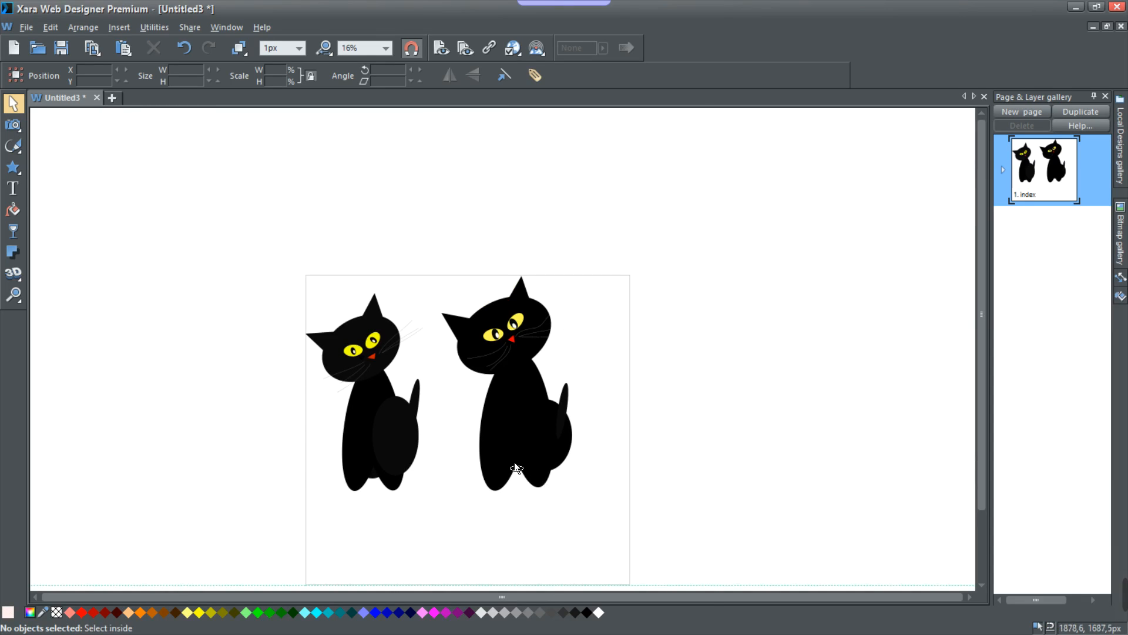
scroll(465, 361, down, 1)
key(ctrl+a)
drag(541, 421, 535, 420)
key(ctrl+z)
click(542, 473)
click(529, 435)
click(623, 444)
click(524, 428)
Step: Select every part of the new cat and set its transparency to 58% to reveal the overlapping basic shapes
drag(397, 260, 591, 476)
click(11, 232)
drag(415, 77, 464, 87)
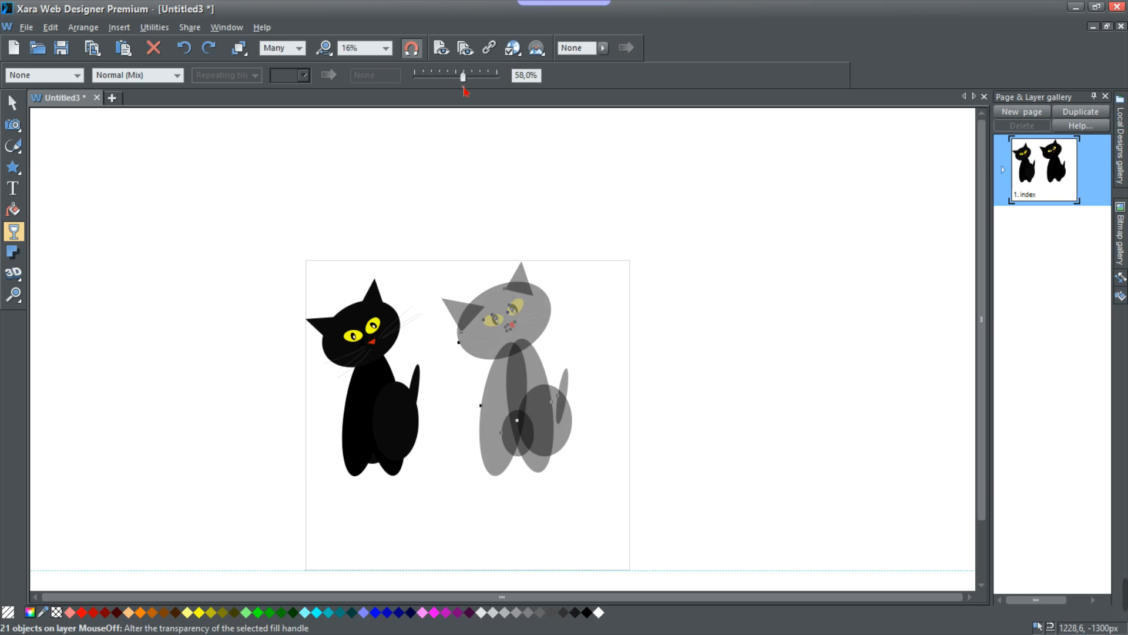
click(514, 370)
scroll(514, 369, up, 2)
scroll(552, 437, down, 1)
scroll(552, 437, down, 3)
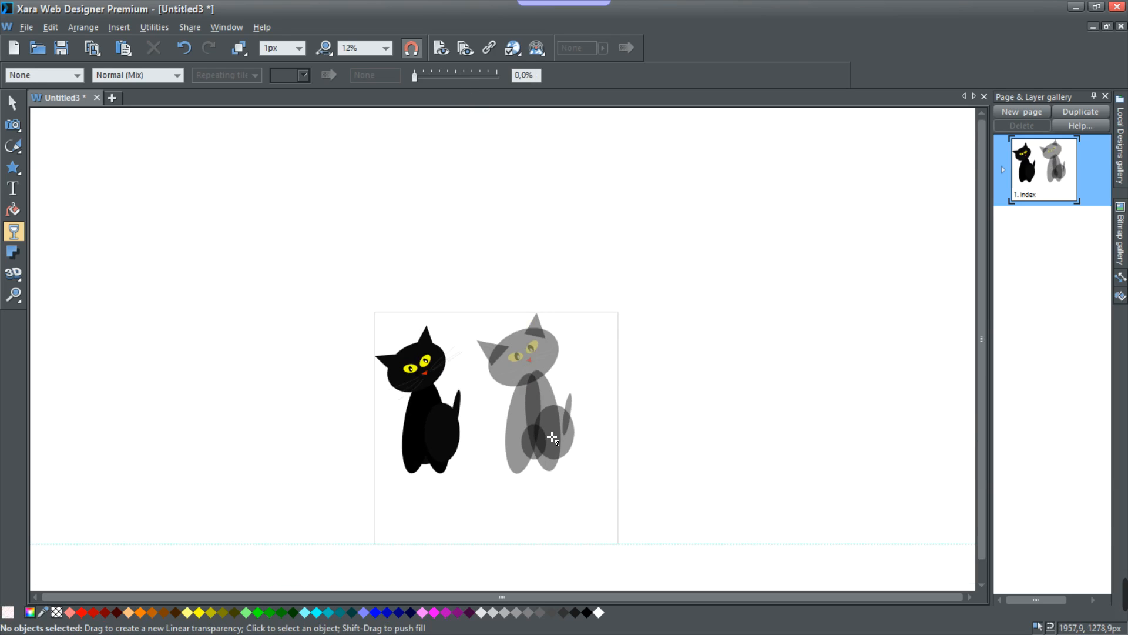